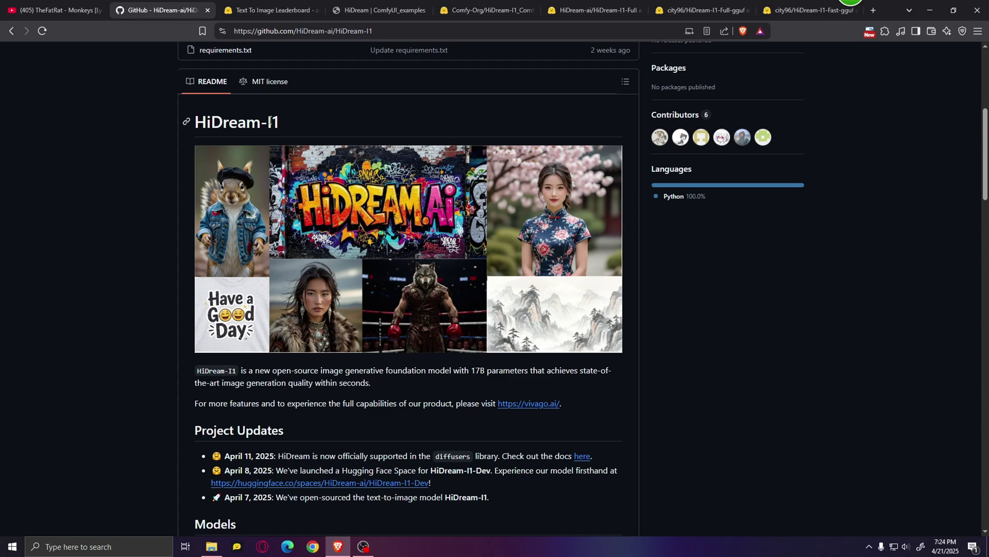
# Highlight the HiDream-I1 title in the repository README and switch to the Text To Image Leaderboard page.
pyautogui.moveTo(286, 122); pyautogui.dragTo(184, 113)
pyautogui.click(255, 6)
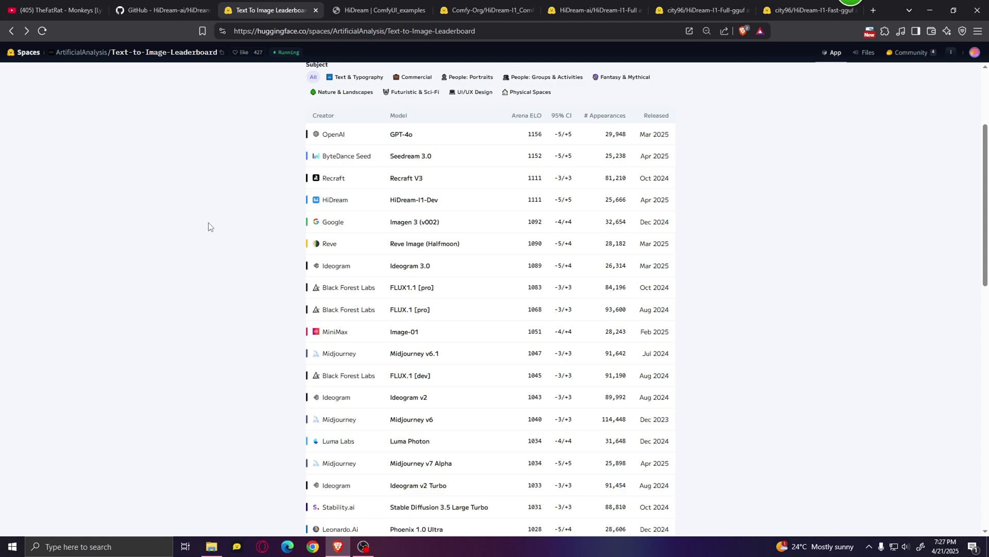
# Go to the HiDream page of ComfyUI_examples and open its linked folder containing all four text encoder files.
pyautogui.hotkey('ctrl', 'Tab')
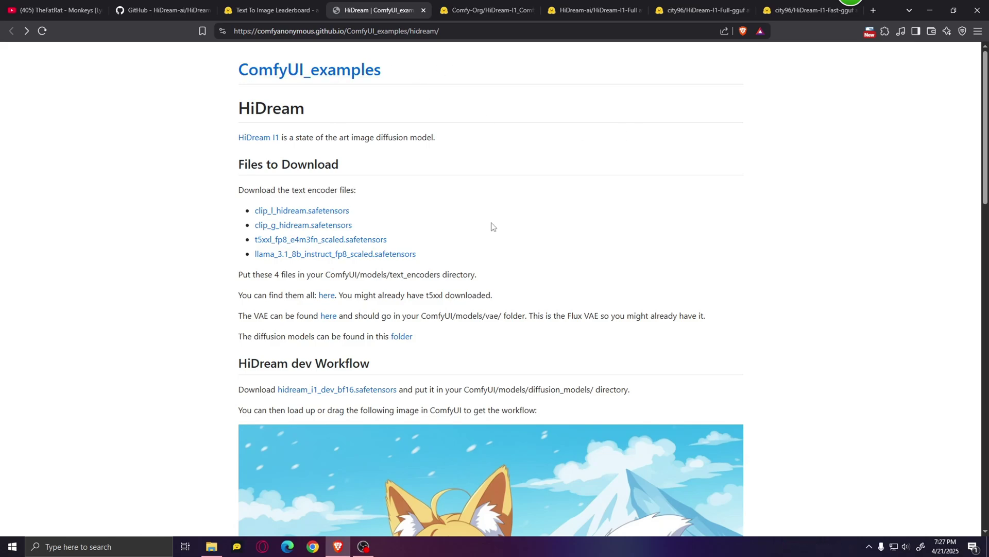
pyautogui.scroll(-7, 758, 256)
pyautogui.scroll(7, 819, 281)
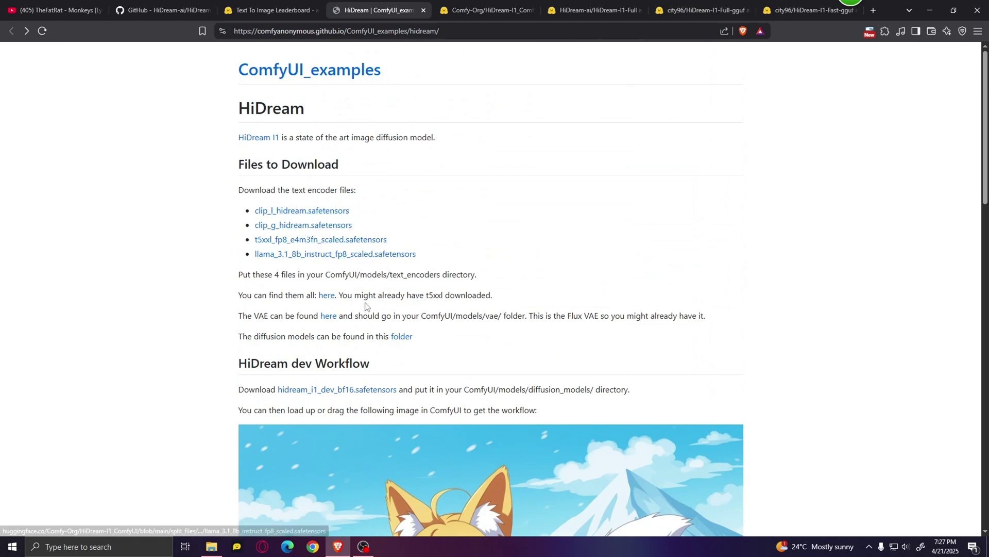
pyautogui.click(326, 297)
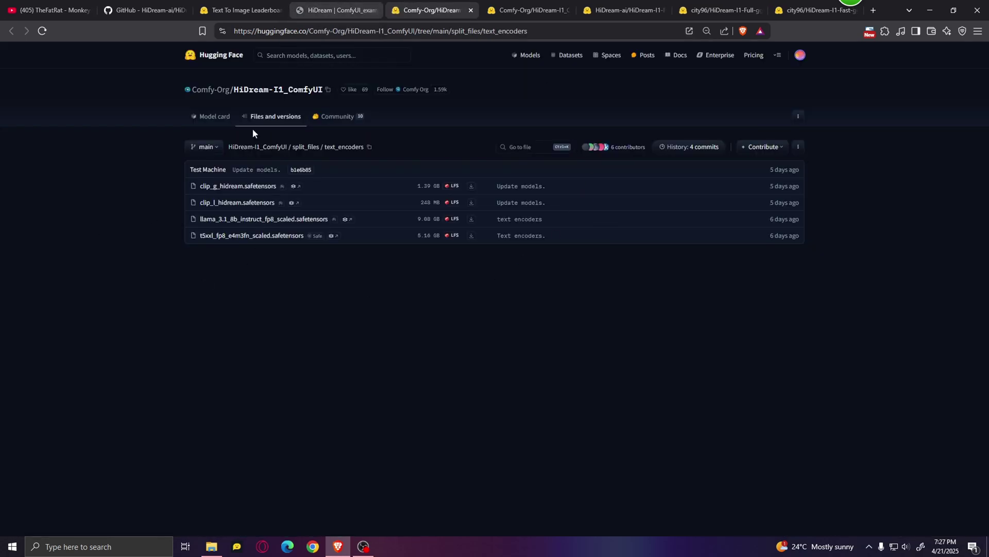
pyautogui.hotkey('ctrl', 'shift', 'Tab')
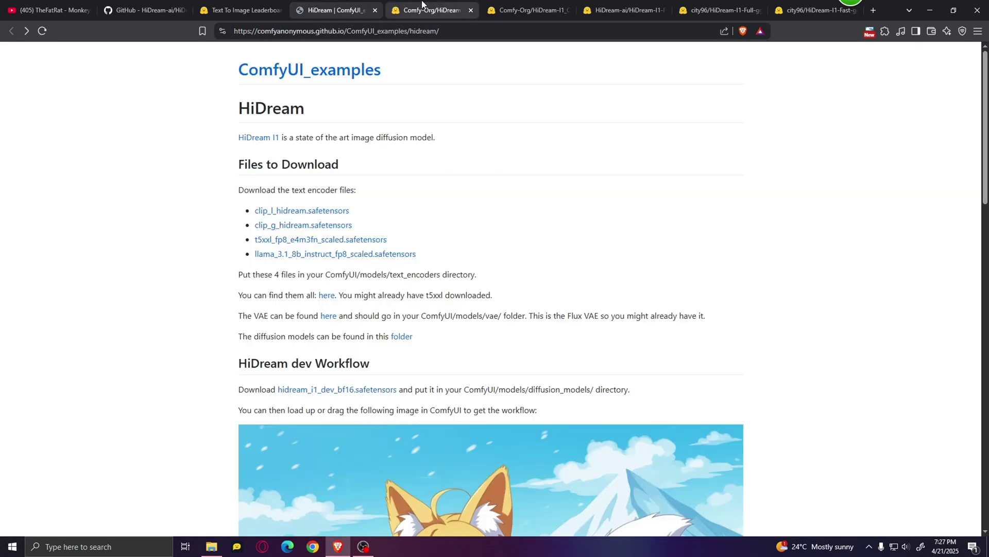
pyautogui.click(437, 10)
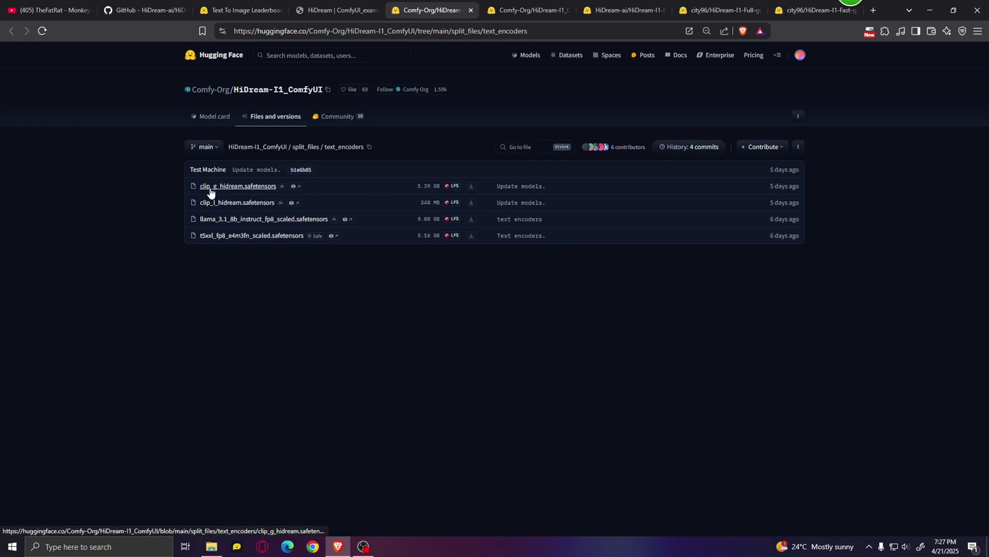
# Start downloading clip_g_hidream.safetensors, browse to the ComfyUI/models/text_encoders folder, and cancel the save.
pyautogui.click(471, 186)
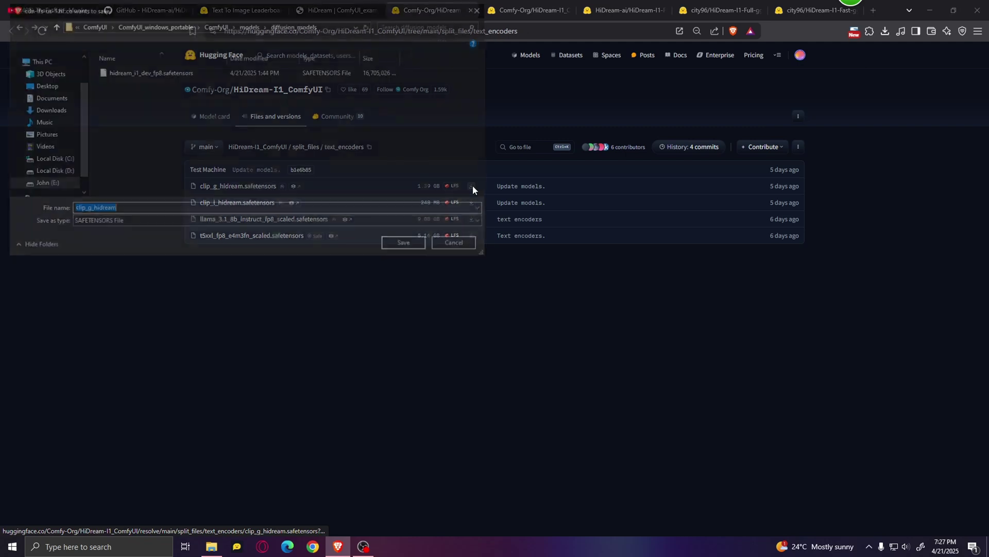
pyautogui.doubleClick(135, 72)
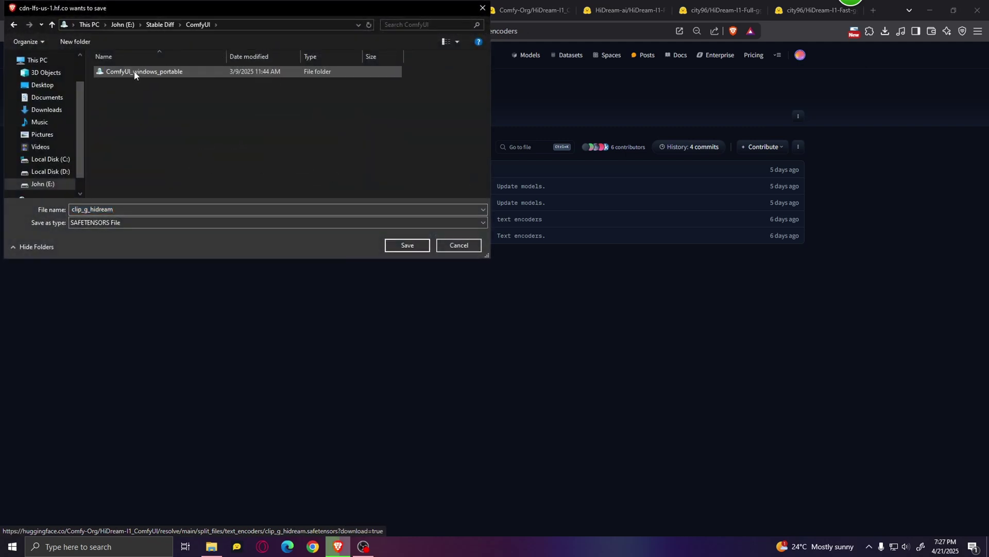
pyautogui.doubleClick(135, 73)
pyautogui.doubleClick(135, 73)
pyautogui.scroll(-1, 138, 108)
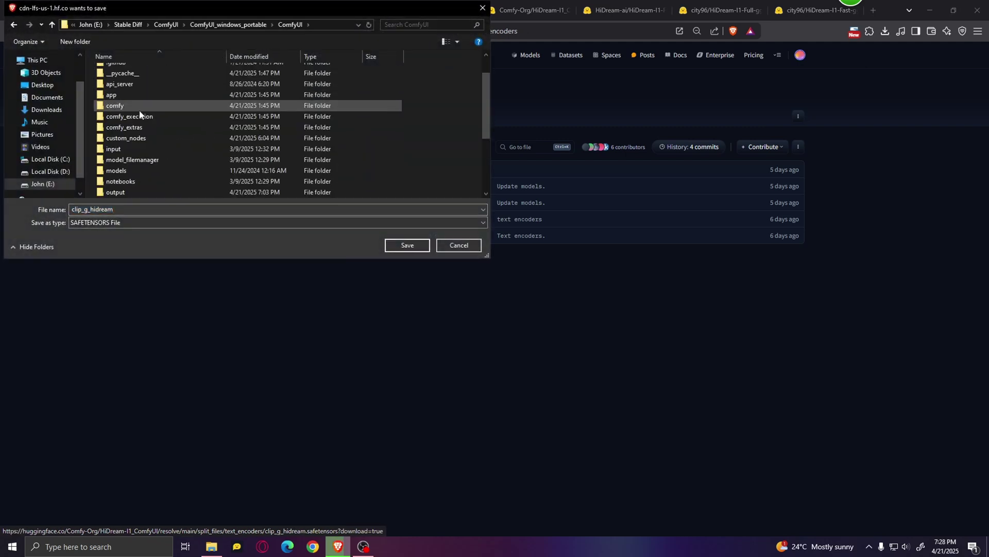
pyautogui.scroll(-2, 135, 107)
pyautogui.doubleClick(130, 102)
pyautogui.scroll(-3, 166, 137)
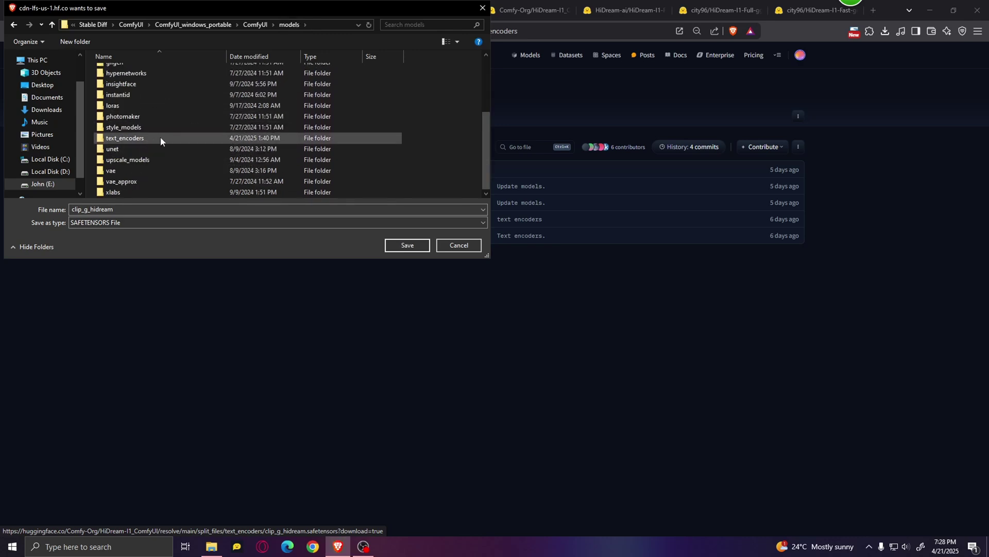
pyautogui.doubleClick(160, 137)
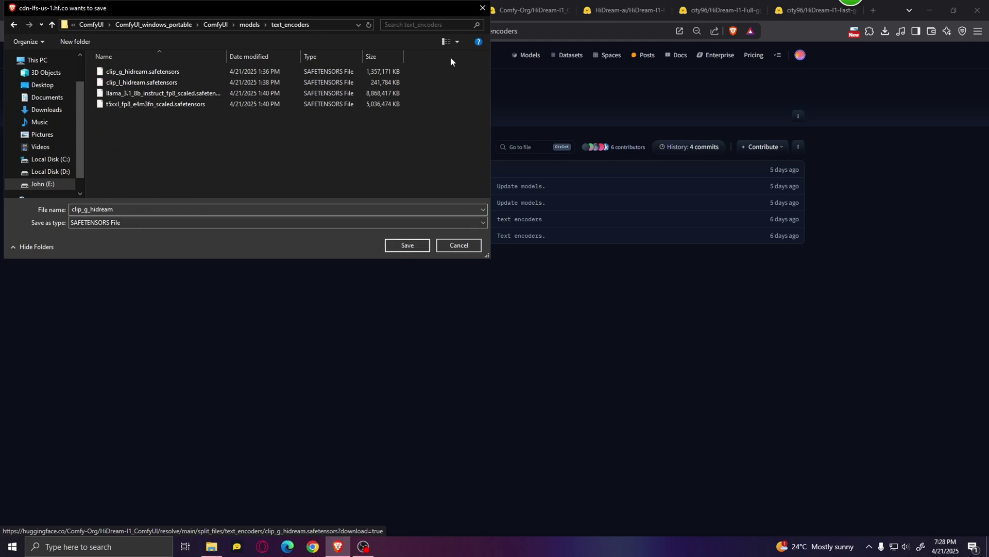
pyautogui.click(482, 8)
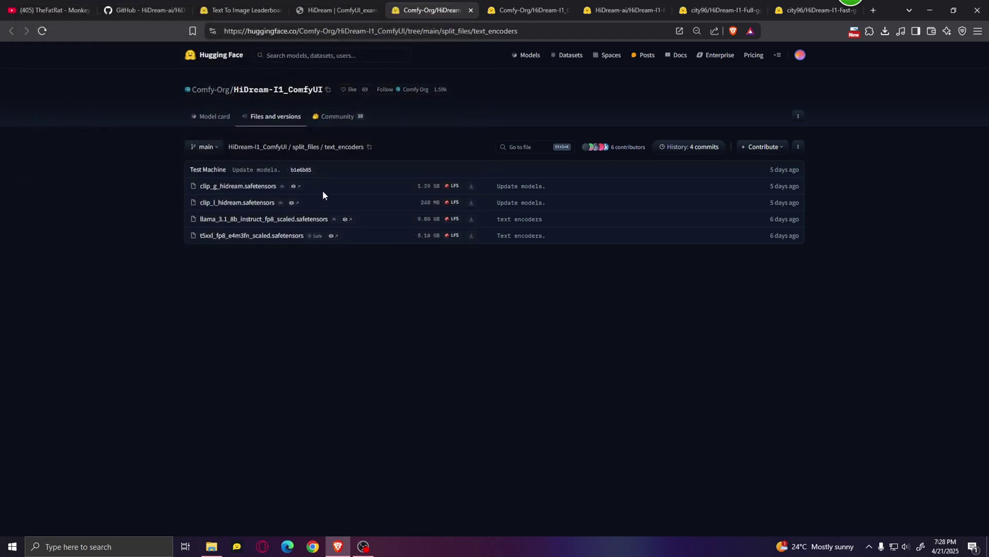
# Return to the ComfyUI_examples HiDream page and open its linked diffusion models folder.
pyautogui.hotkey('ctrl', 'shift', 'Tab')
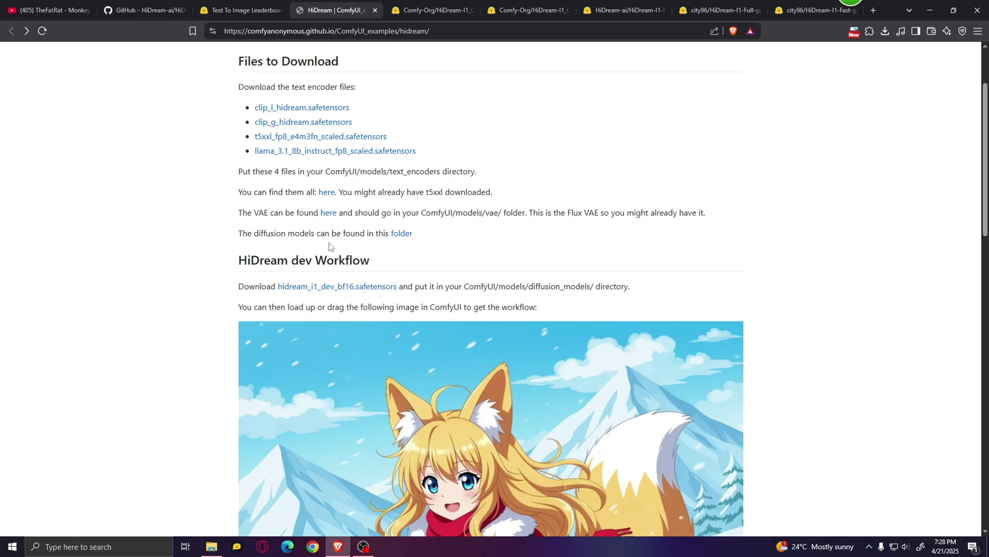
pyautogui.scroll(-1, 330, 246)
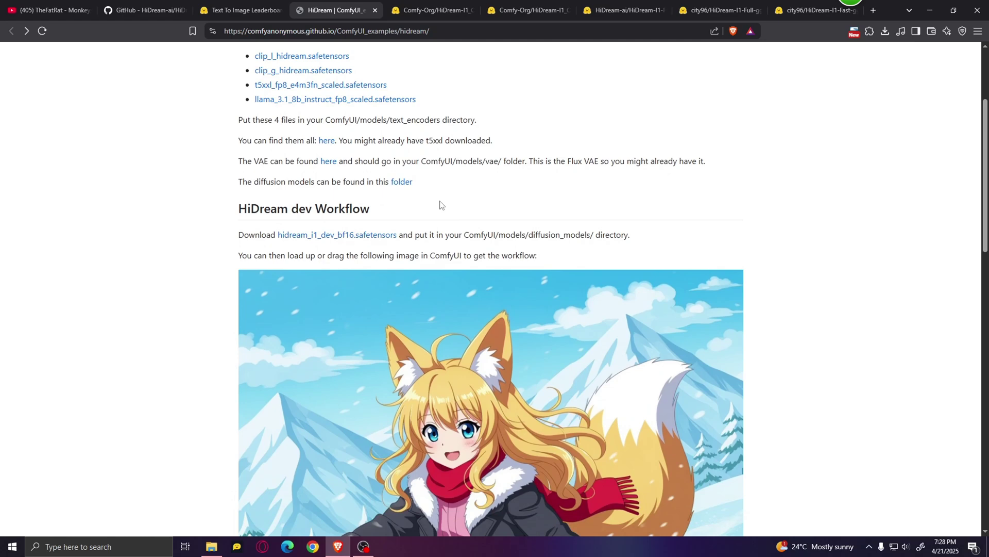
pyautogui.click(406, 184)
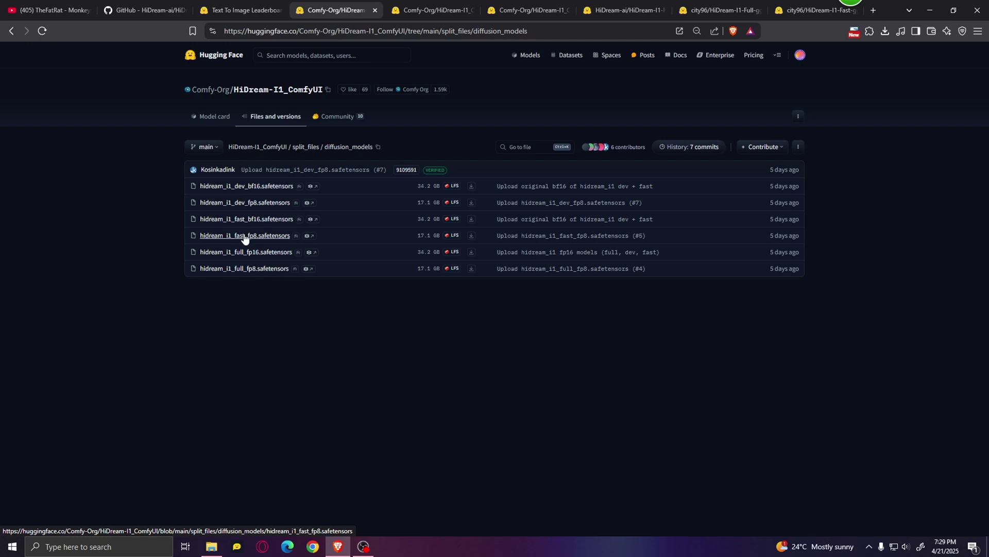
# Start downloading hidream_i1_dev_fp8.safetensors and browse to ComfyUI/models/diffusion_models as the save location.
pyautogui.click(472, 203)
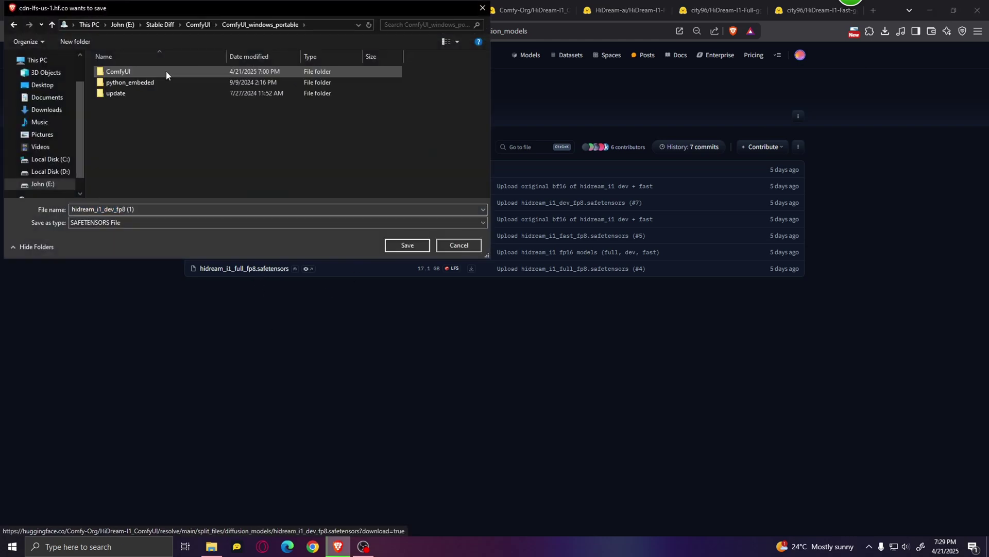
pyautogui.doubleClick(166, 71)
pyautogui.scroll(-5, 164, 108)
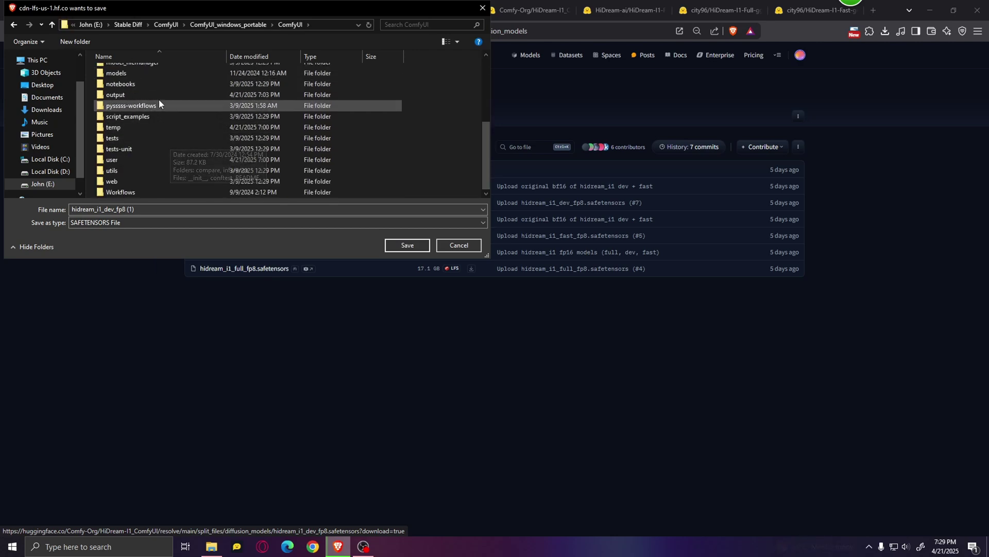
pyautogui.doubleClick(144, 73)
pyautogui.scroll(-1, 155, 101)
pyautogui.click(155, 101)
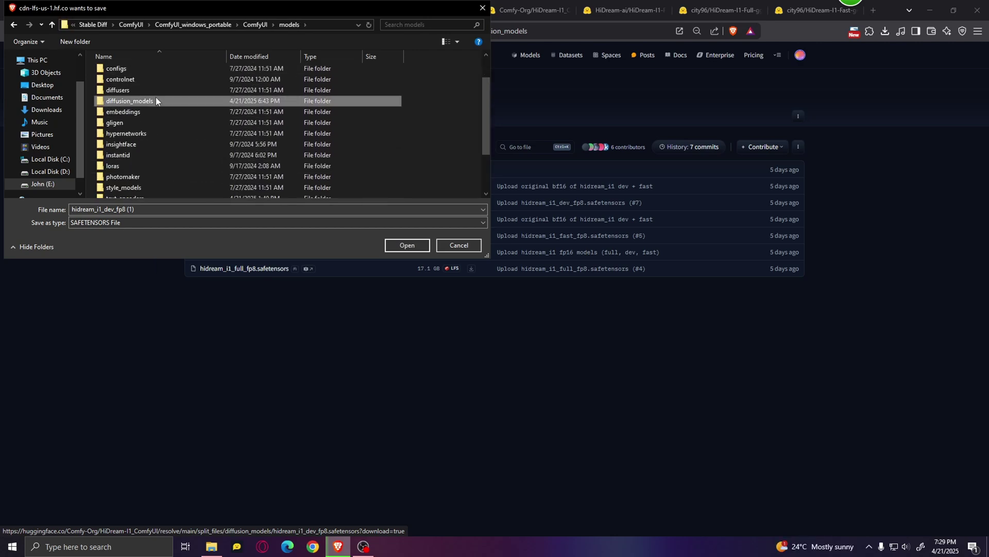
pyautogui.doubleClick(156, 101)
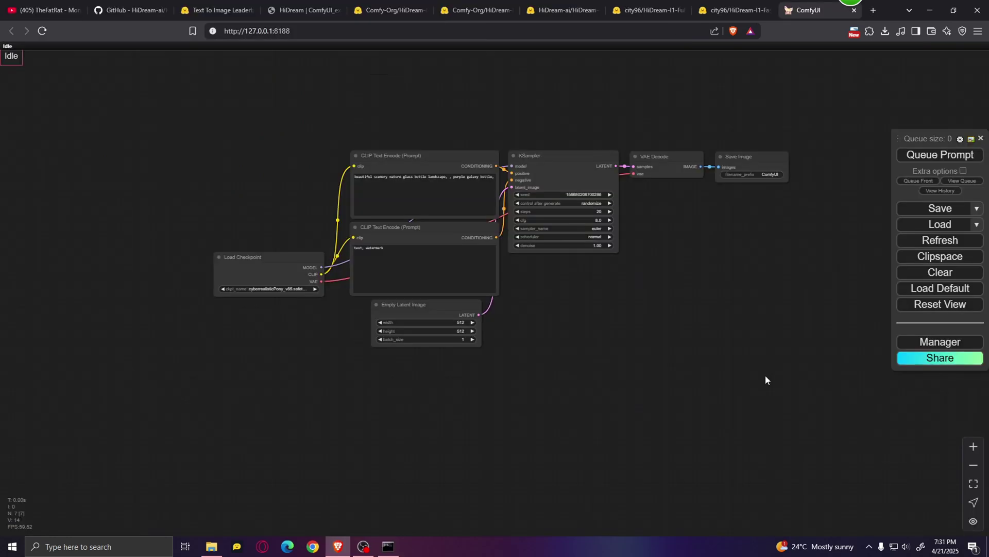
# Open the ComfyUI Manager.
pyautogui.scroll(2, 683, 309)
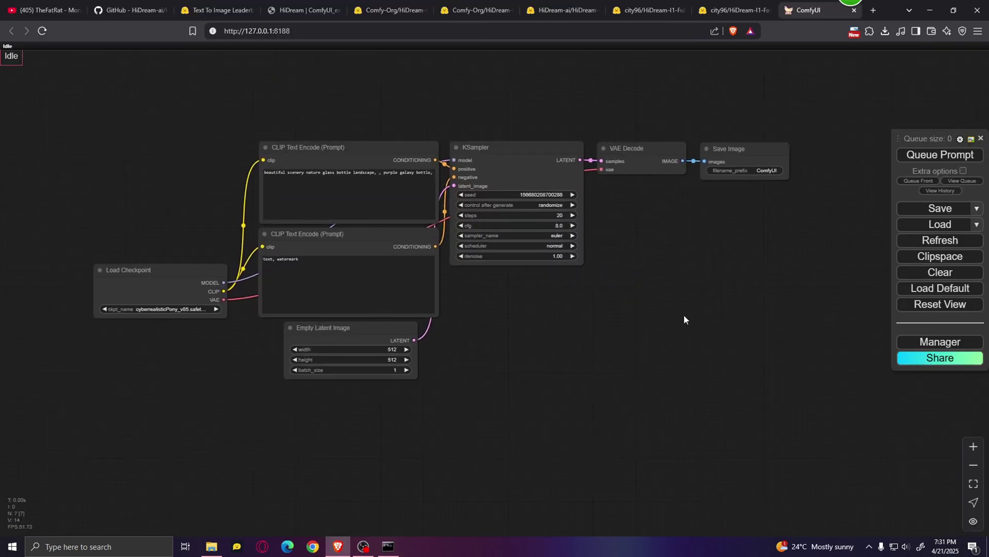
pyautogui.click(936, 341)
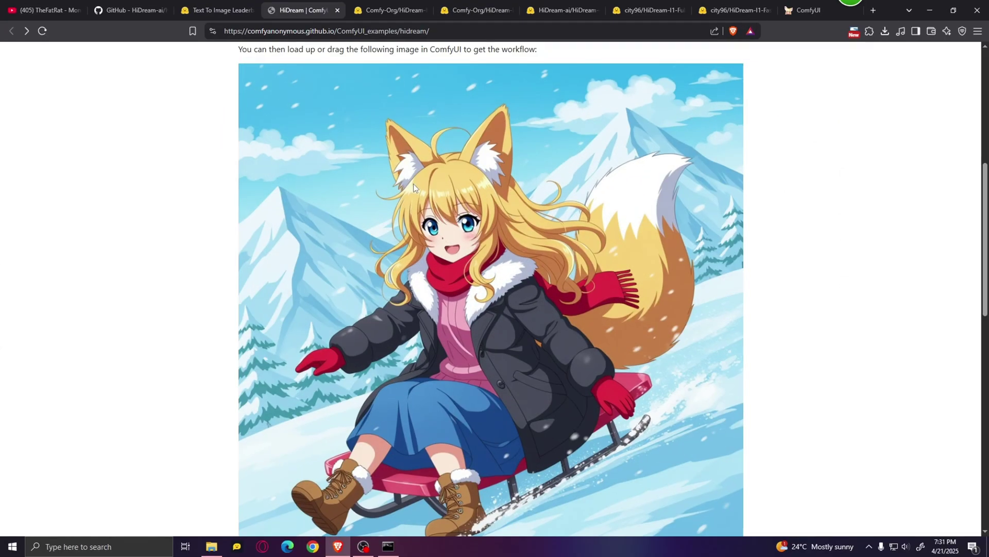
# Load the HiDream dev workflow into ComfyUI from the example image of the fox-eared girl on a sled.
pyautogui.scroll(1, 396, 219)
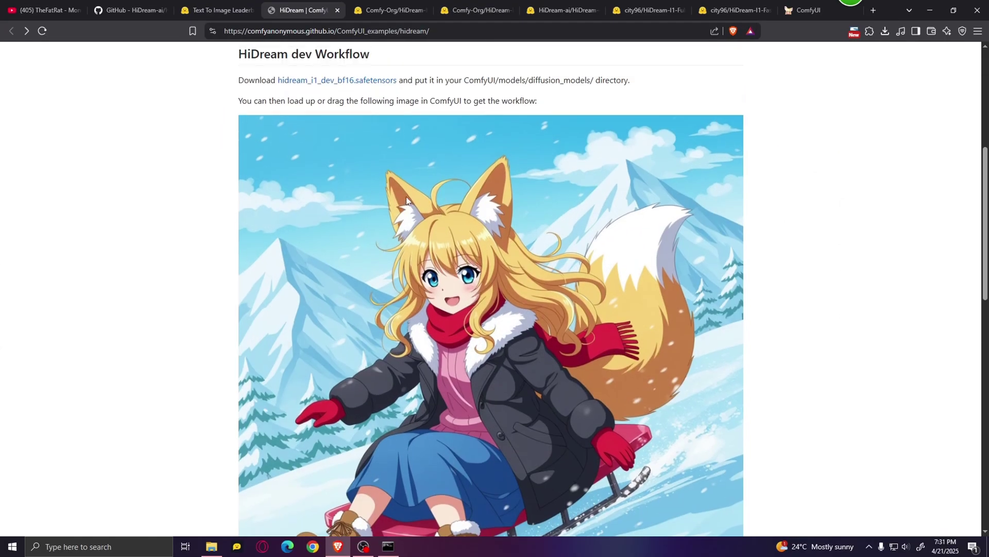
pyautogui.moveTo(406, 197); pyautogui.dragTo(518, 305)
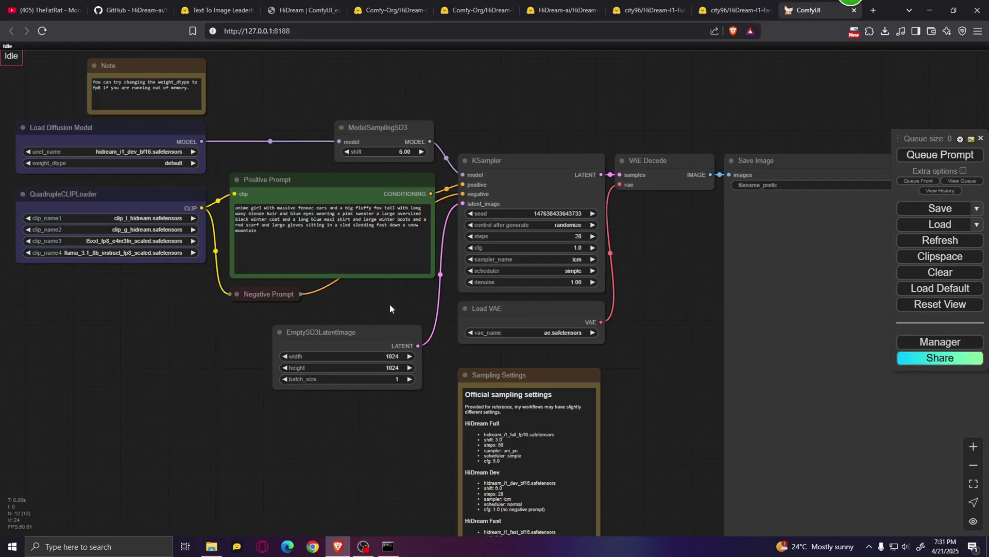
pyautogui.moveTo(196, 384); pyautogui.dragTo(211, 346)
pyautogui.scroll(1, 233, 338)
pyautogui.scroll(-1, 221, 344)
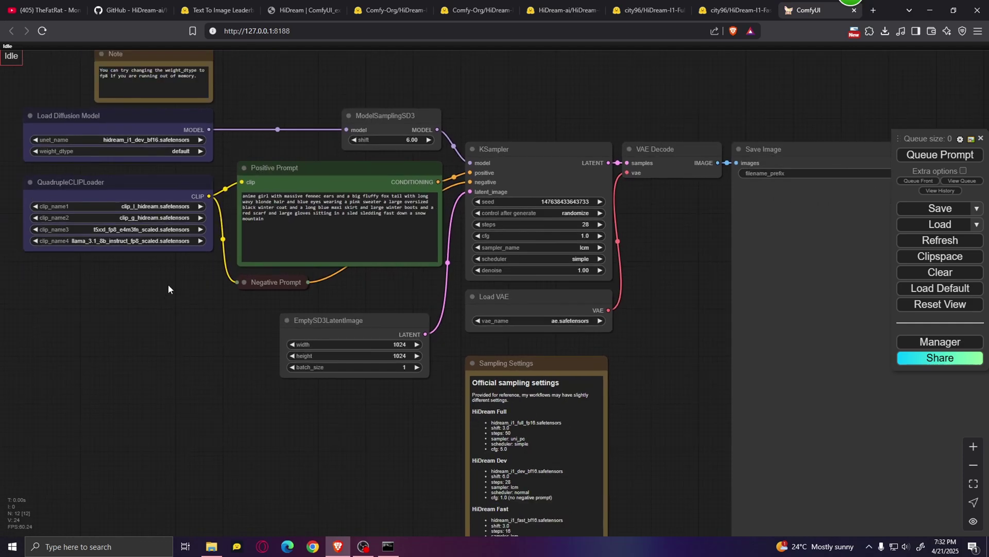
# Set the Load Diffusion Model node's unet_name to hidream_i1_dev_fp8.safetensors.
pyautogui.moveTo(176, 312); pyautogui.dragTo(317, 375)
pyautogui.scroll(3, 316, 380)
pyautogui.click(305, 206)
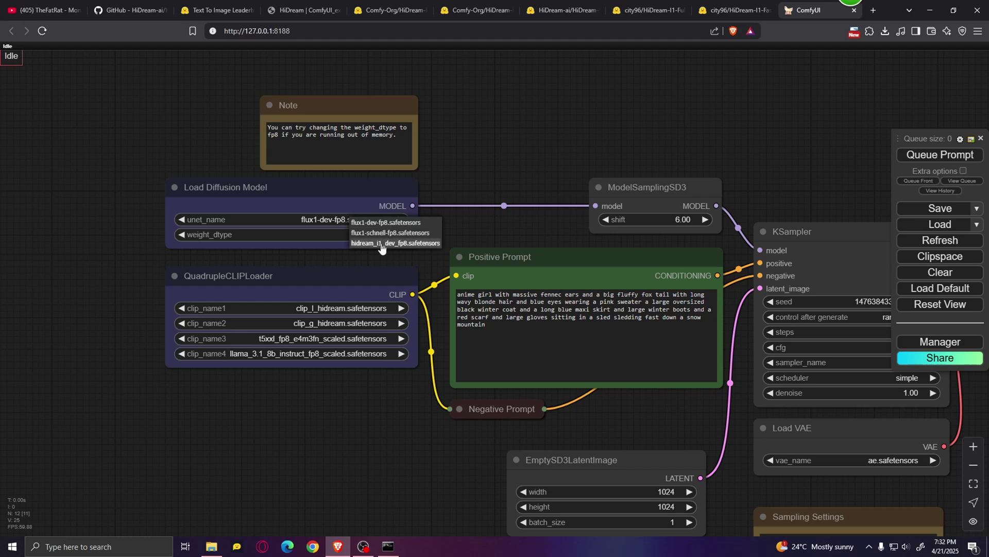
pyautogui.click(390, 244)
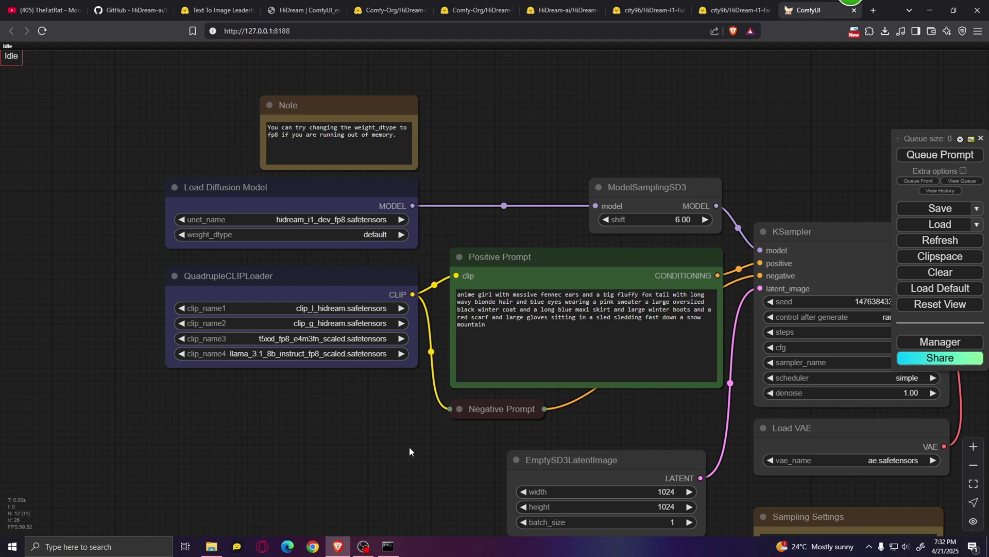
# Examine the KSampler and Load VAE nodes alongside the official sampling settings note in the workflow.
pyautogui.moveTo(409, 447); pyautogui.dragTo(242, 309)
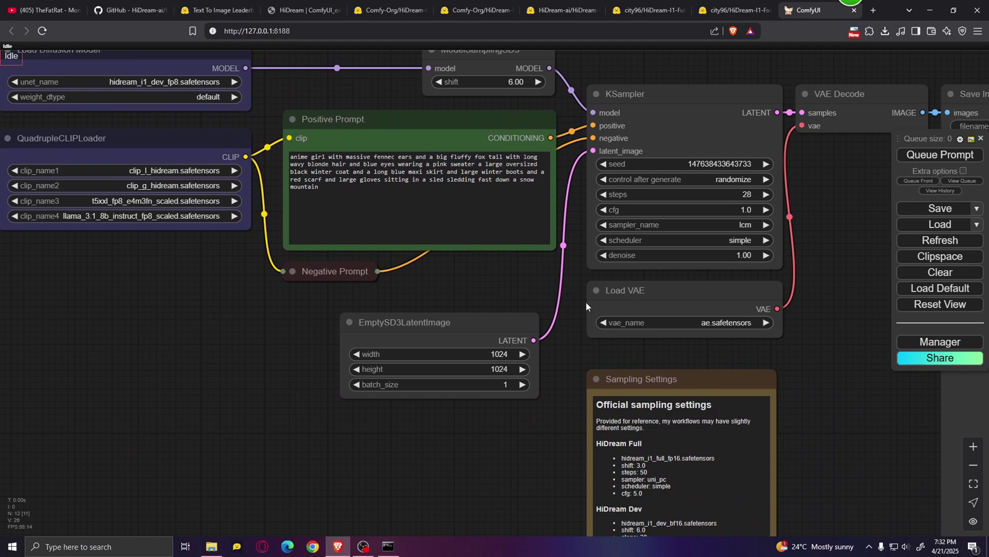
pyautogui.moveTo(763, 307); pyautogui.dragTo(545, 61)
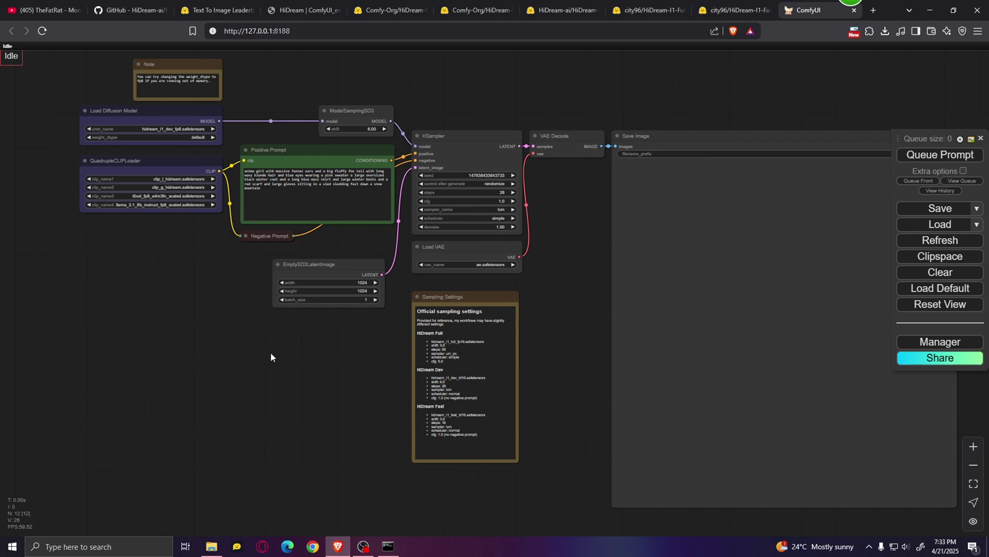
pyautogui.moveTo(287, 338); pyautogui.dragTo(323, 386)
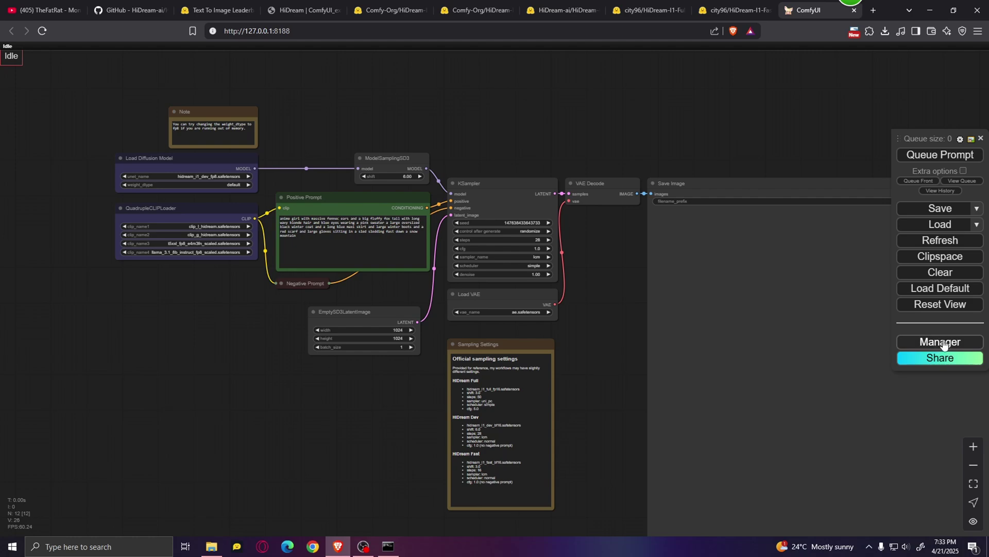
# Search the Custom Nodes Manager for gguf.
pyautogui.click(943, 344)
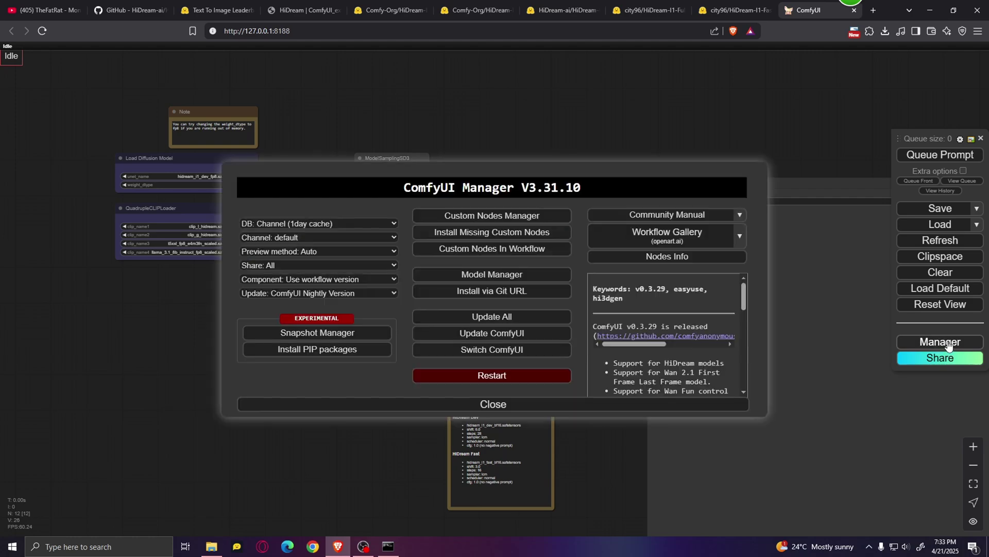
pyautogui.click(491, 217)
pyautogui.click(268, 116)
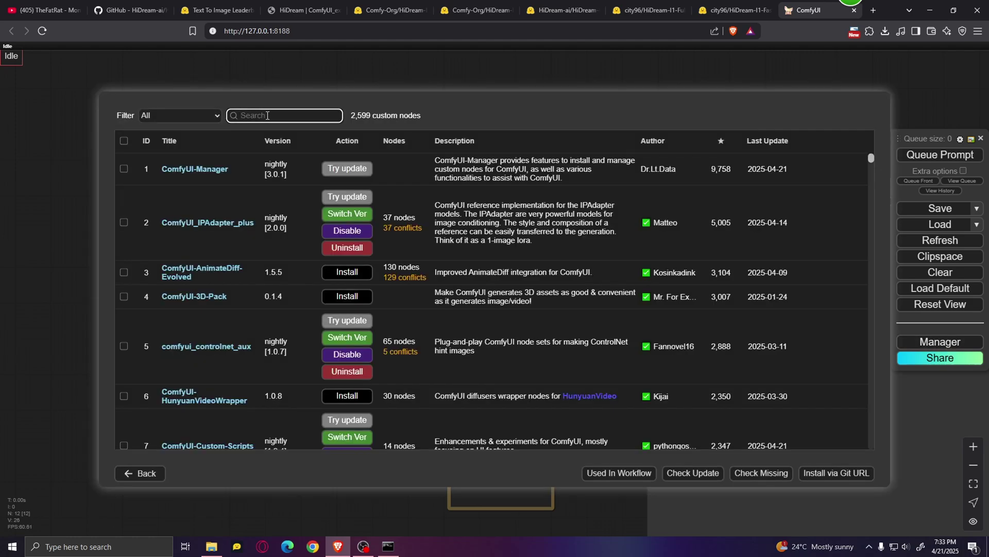
pyautogui.write('gguf')
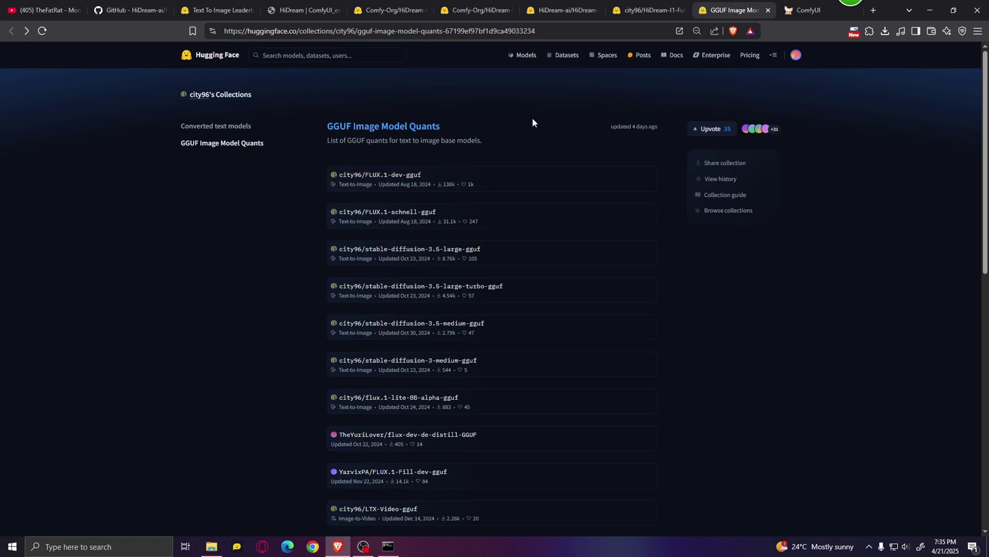
# Open the city96/HiDream-I1-Full-gguf model page from the GGUF Image Model Quants collection.
pyautogui.scroll(-1, 532, 117)
pyautogui.scroll(1, 533, 118)
pyautogui.scroll(-7, 472, 121)
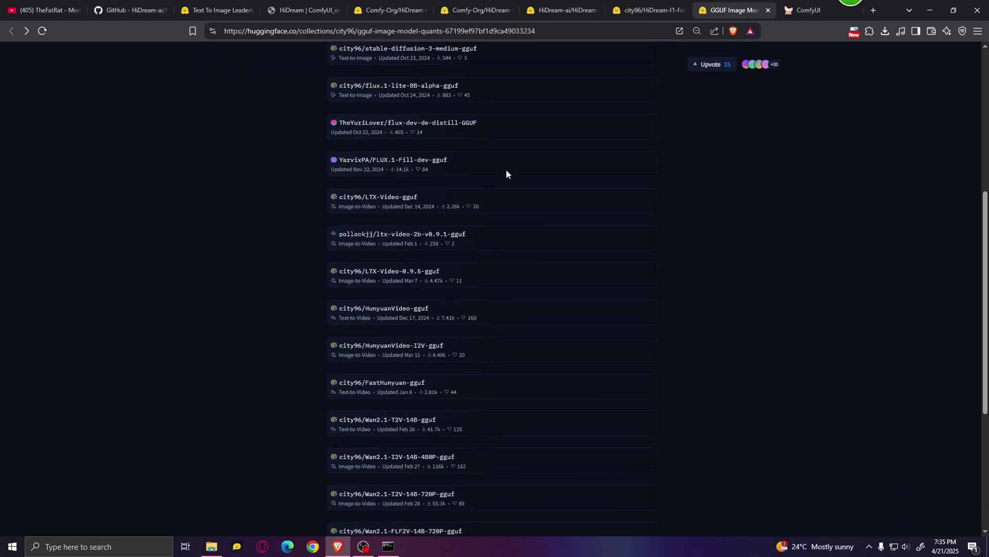
pyautogui.scroll(-4, 537, 370)
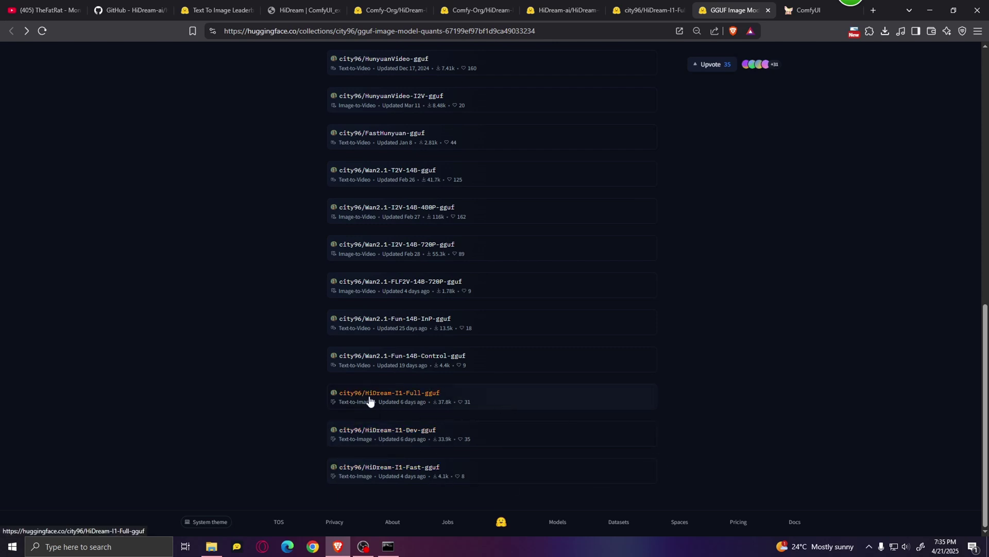
pyautogui.click(444, 400)
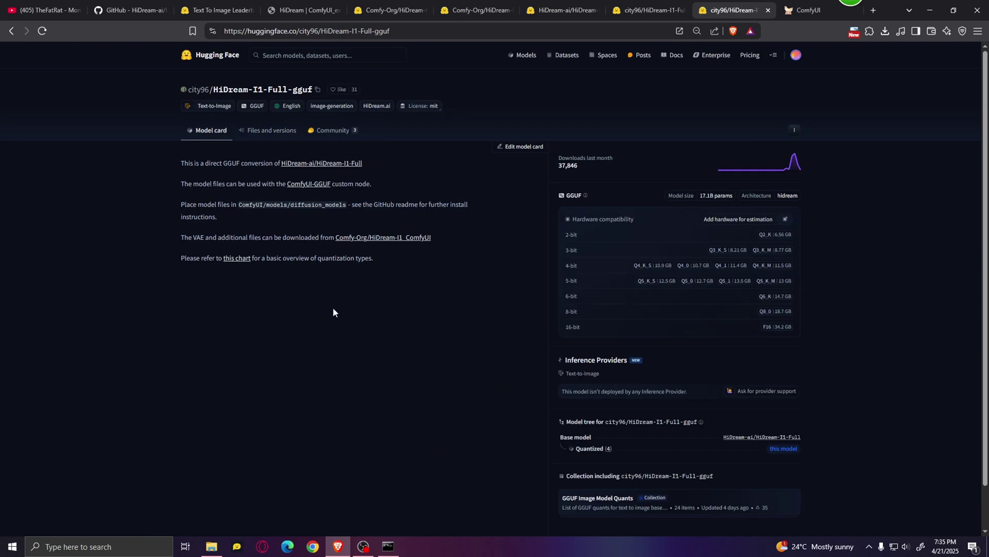
# Download hidream-i1-full-Q4_K_S.gguf from the city96/HiDream-I1-Full-gguf repository files.
pyautogui.click(268, 131)
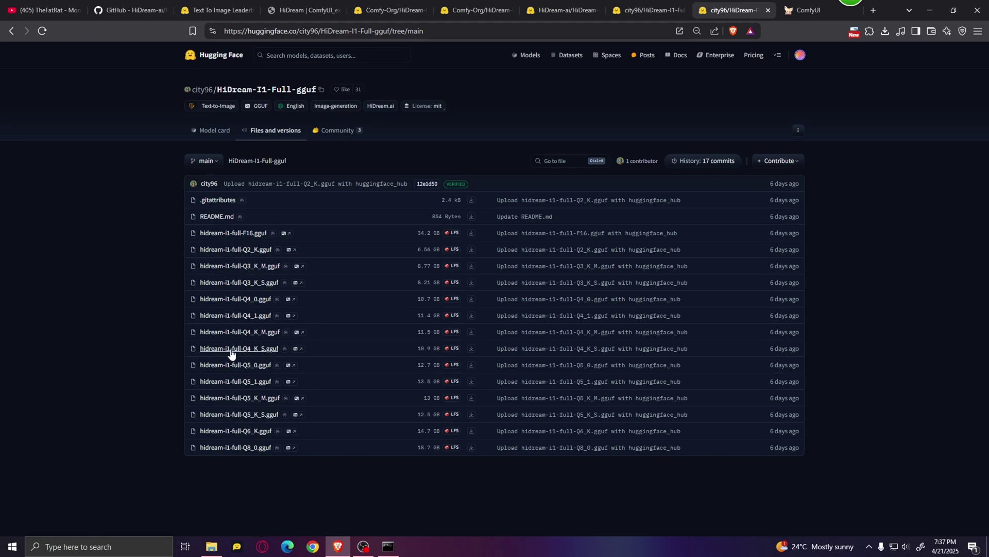
pyautogui.click(471, 350)
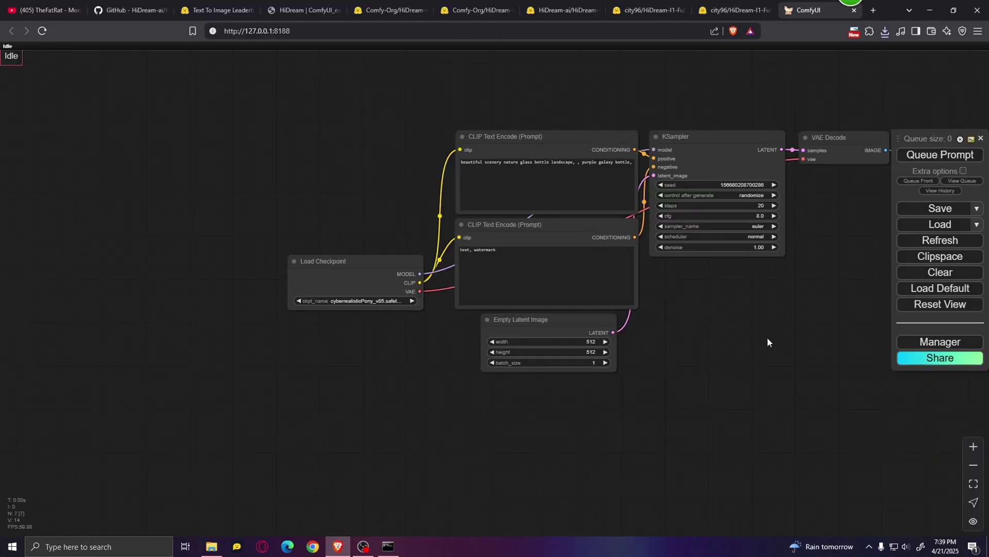
# Load the HiDream full workflow into ComfyUI from the fennec girl example image on the ComfyUI examples page.
pyautogui.click(304, 10)
pyautogui.scroll(-2, 209, 123)
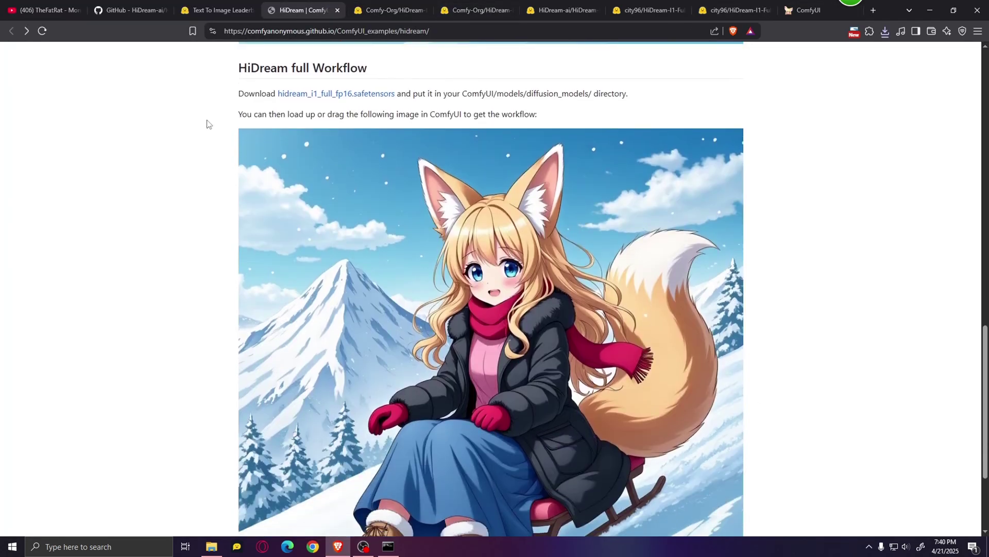
pyautogui.moveTo(419, 351); pyautogui.dragTo(562, 387)
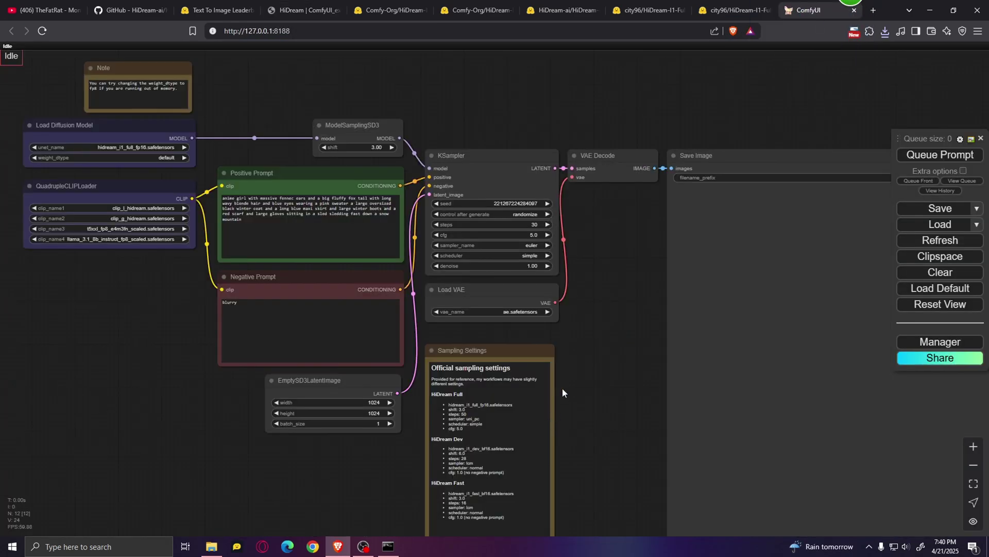
pyautogui.moveTo(137, 378); pyautogui.dragTo(383, 456)
pyautogui.scroll(2, 328, 223)
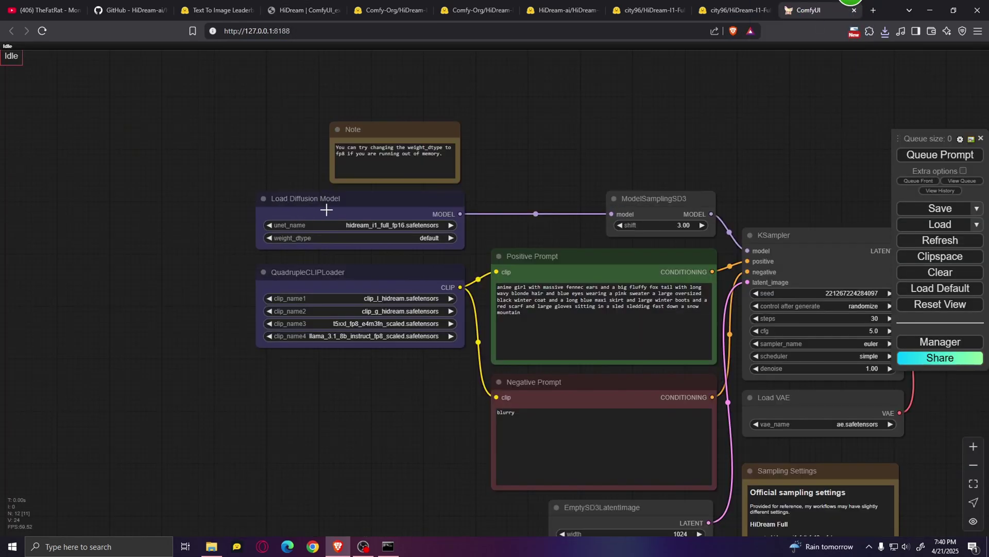
# Replace the Load Diffusion Model node with a Unet Loader (GGUF) node and connect its MODEL output to ModelSamplingSD3.
pyautogui.click(344, 205)
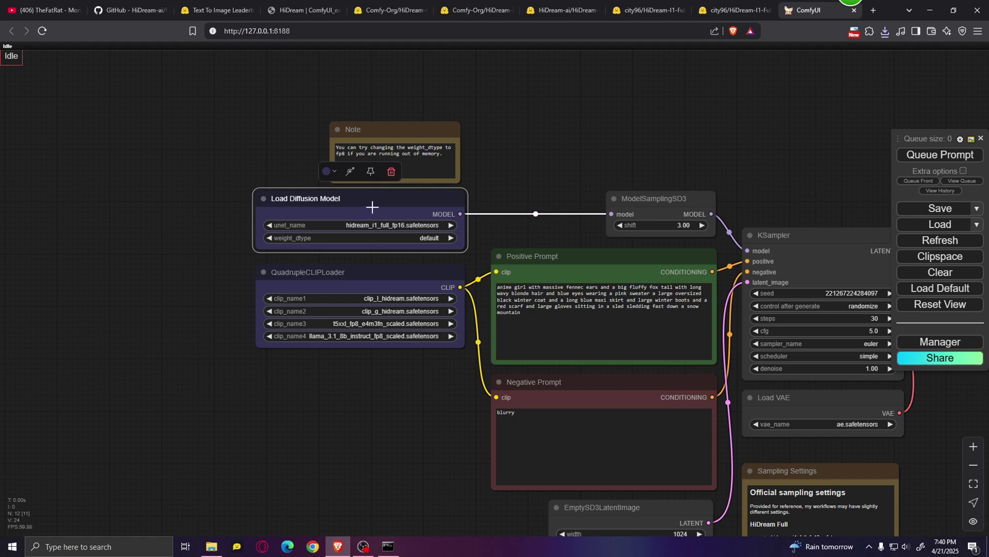
pyautogui.press('Delete')
pyautogui.doubleClick(338, 403)
pyautogui.press('BackSpace')
pyautogui.press('BackSpace')
pyautogui.press('BackSpace')
pyautogui.press('BackSpace')
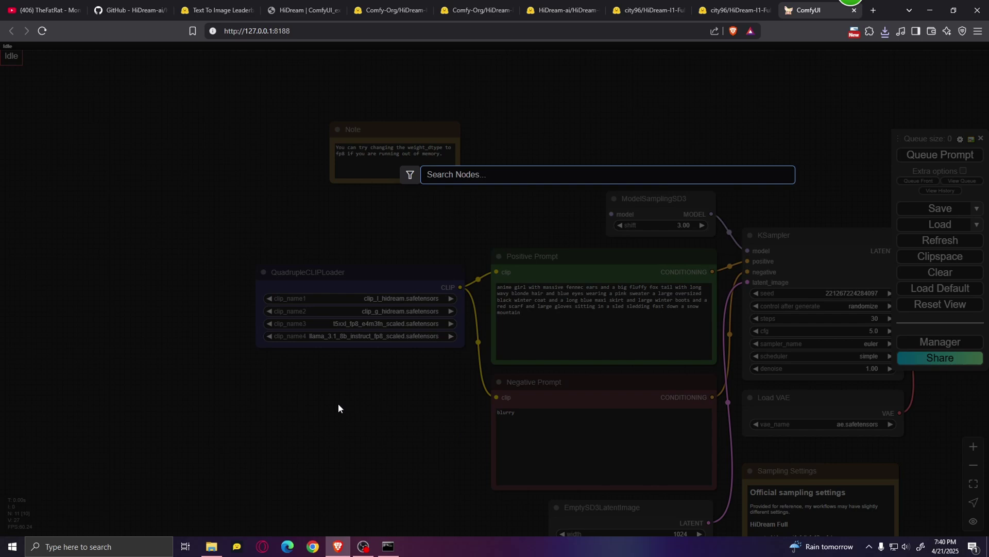
pyautogui.write('gguf')
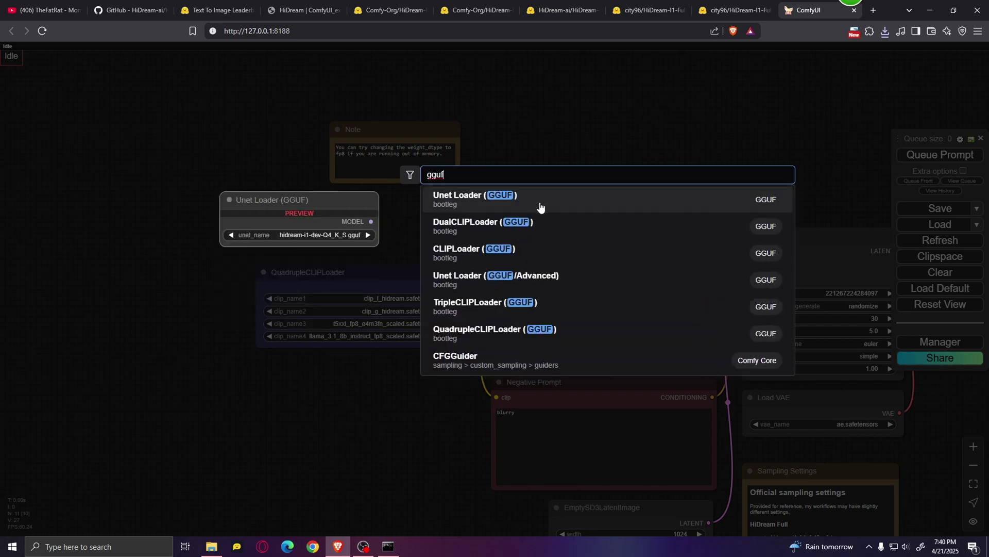
pyautogui.click(546, 202)
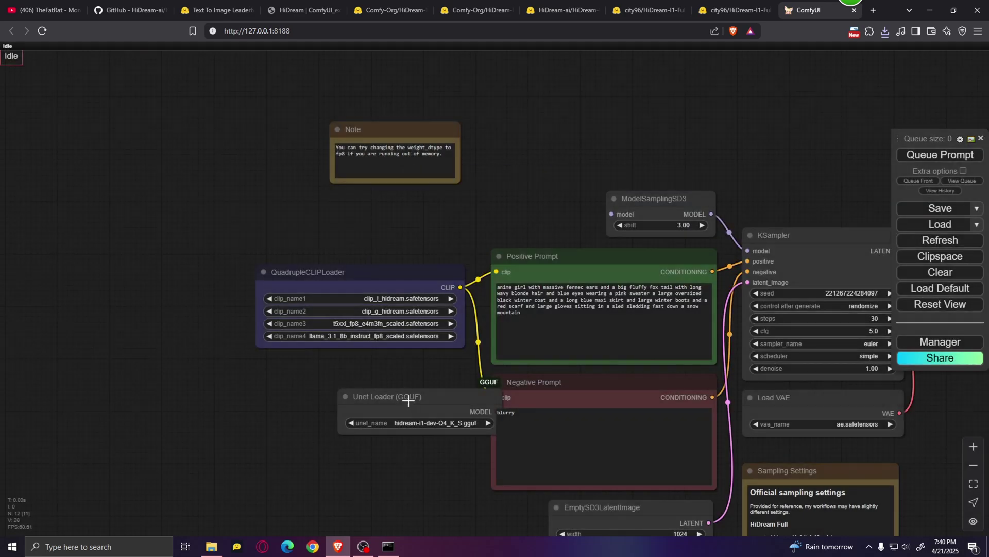
pyautogui.moveTo(409, 401); pyautogui.dragTo(298, 209)
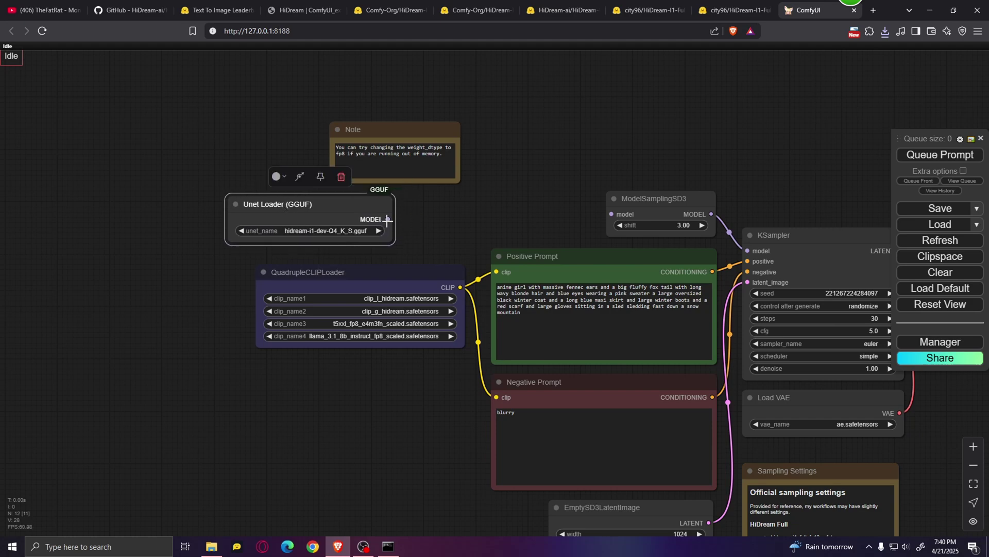
pyautogui.moveTo(388, 219); pyautogui.dragTo(611, 214)
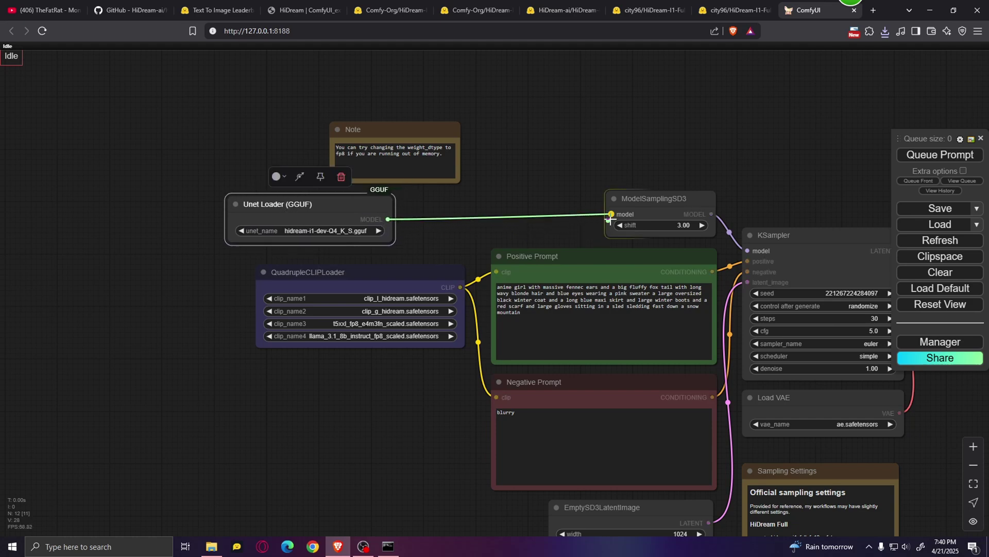
# Set the Unet Loader (GGUF) node's unet_name to hidream-i1-full-Q4_K_S.gguf.
pyautogui.click(332, 230)
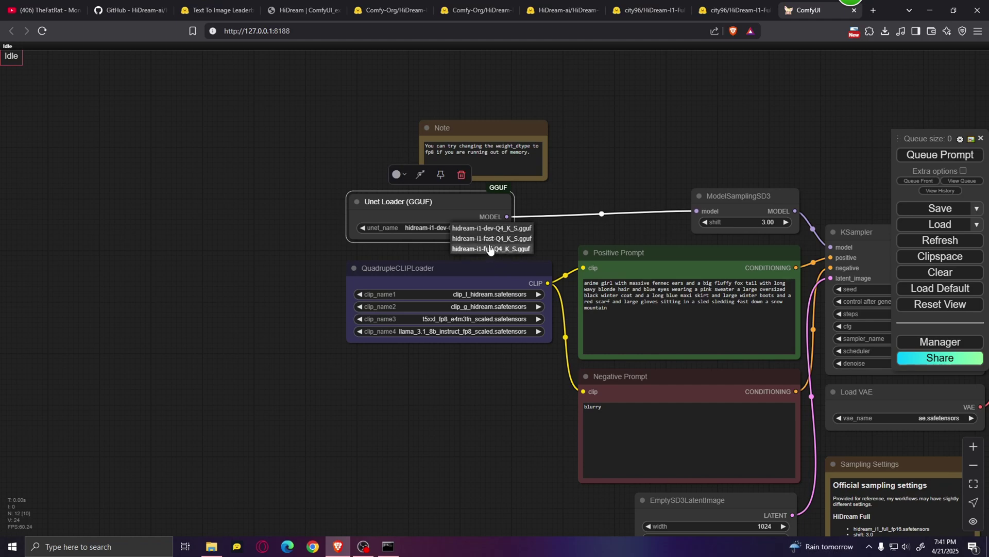
pyautogui.click(291, 249)
pyautogui.click(453, 229)
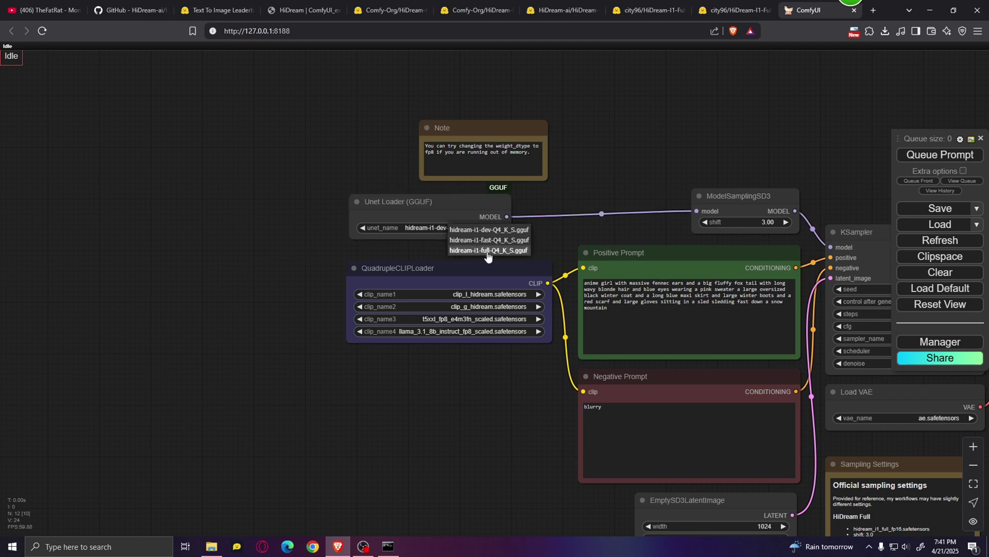
pyautogui.click(487, 252)
# Replace the positive prompt with "a realistic oil painting of donald trump shaking hands with goku".
pyautogui.moveTo(712, 317); pyautogui.dragTo(300, 189)
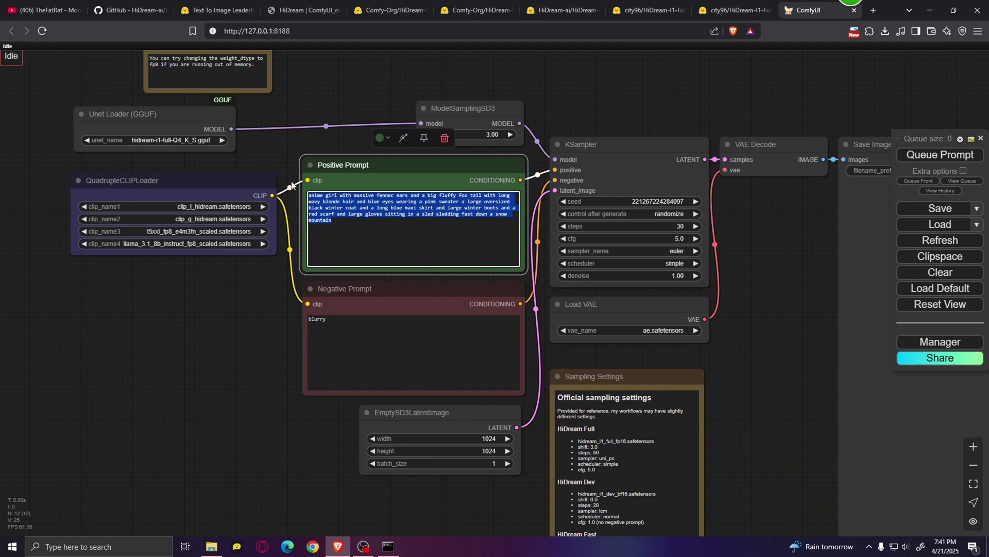
pyautogui.press('BackSpace')
pyautogui.write('a realistic oil painting of donald trump shaking hands with goku')
pyautogui.scroll(1, 243, 268)
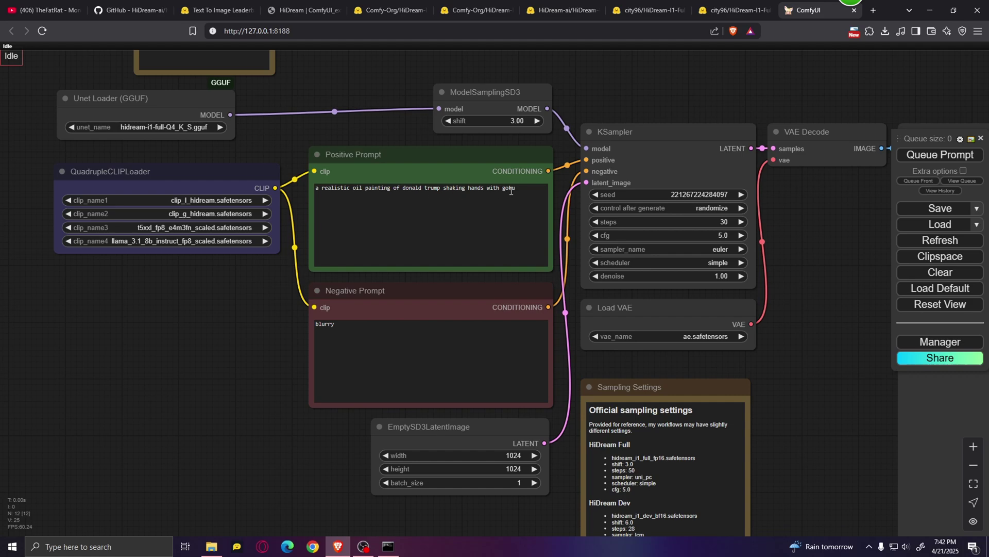
# Check the official HiDream Full sampling settings in the note and set the KSampler steps to 50.
pyautogui.moveTo(773, 477); pyautogui.dragTo(535, 264)
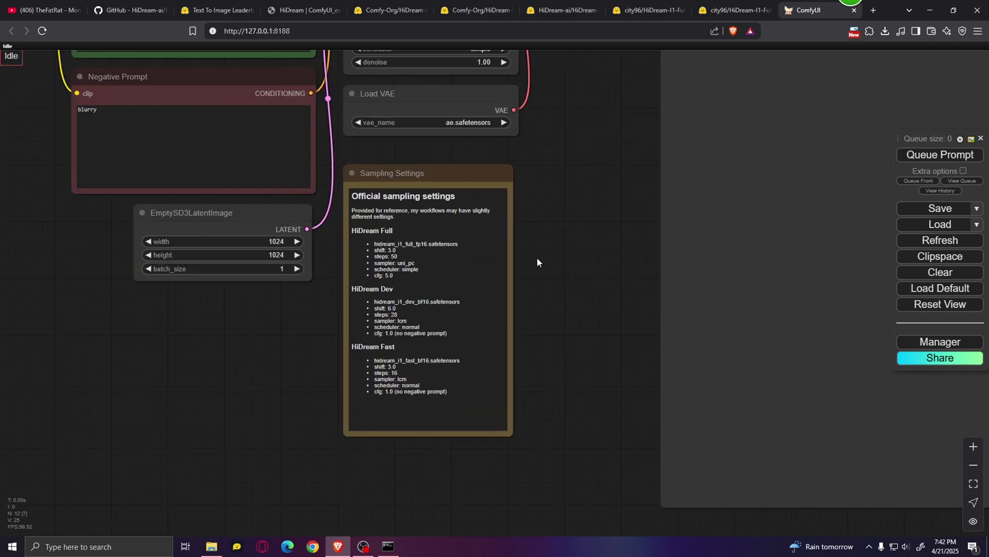
pyautogui.moveTo(545, 227); pyautogui.dragTo(515, 239)
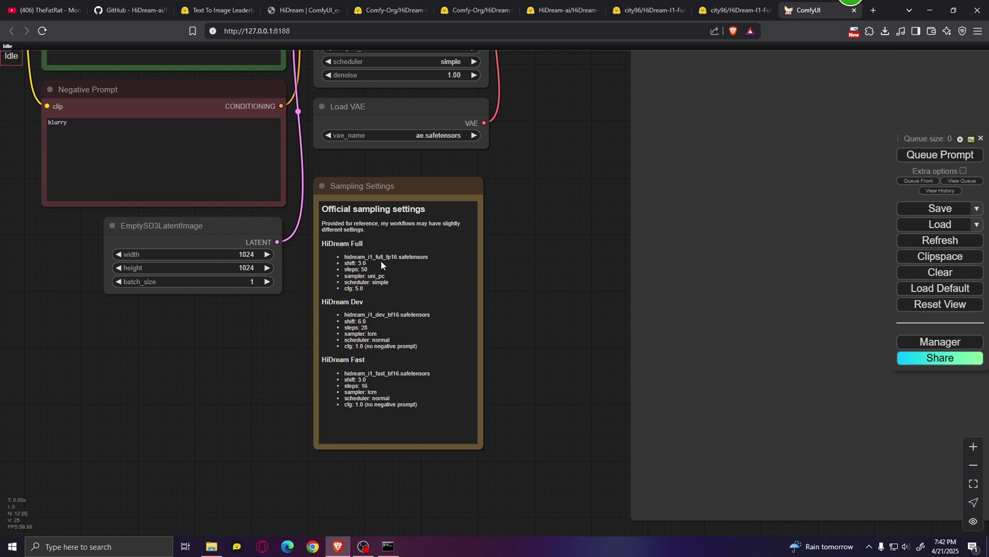
pyautogui.moveTo(525, 168); pyautogui.dragTo(712, 442)
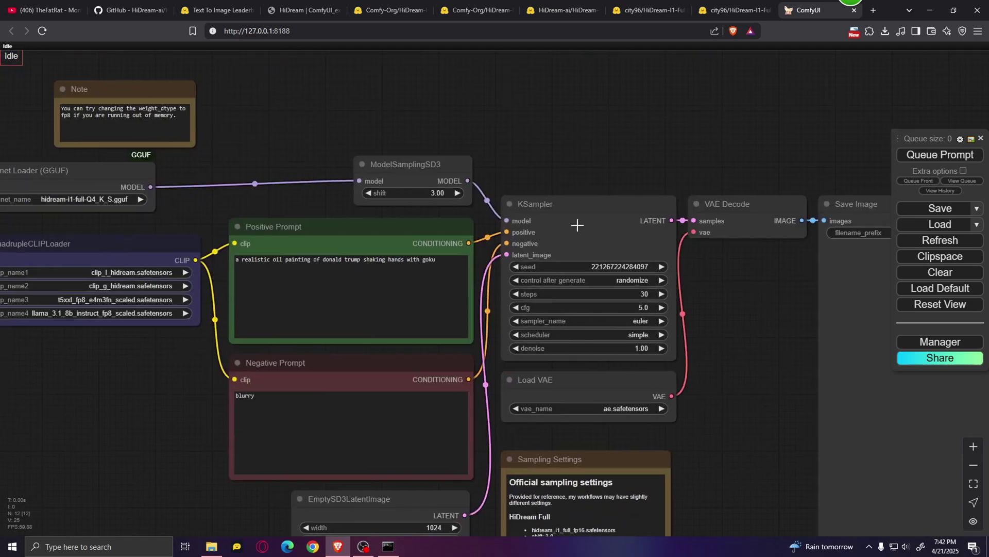
pyautogui.moveTo(734, 452); pyautogui.dragTo(607, 158)
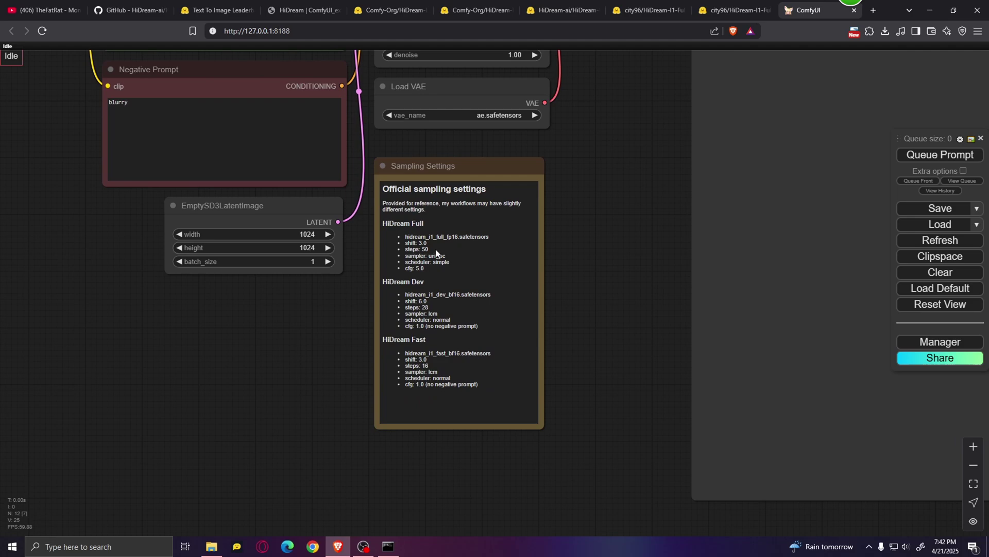
pyautogui.moveTo(653, 232); pyautogui.dragTo(711, 434)
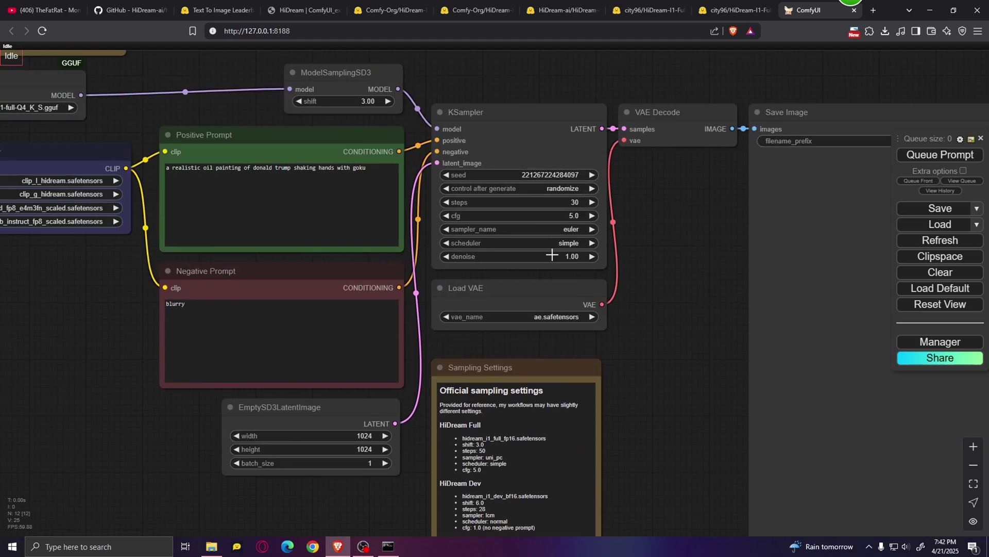
pyautogui.click(571, 202)
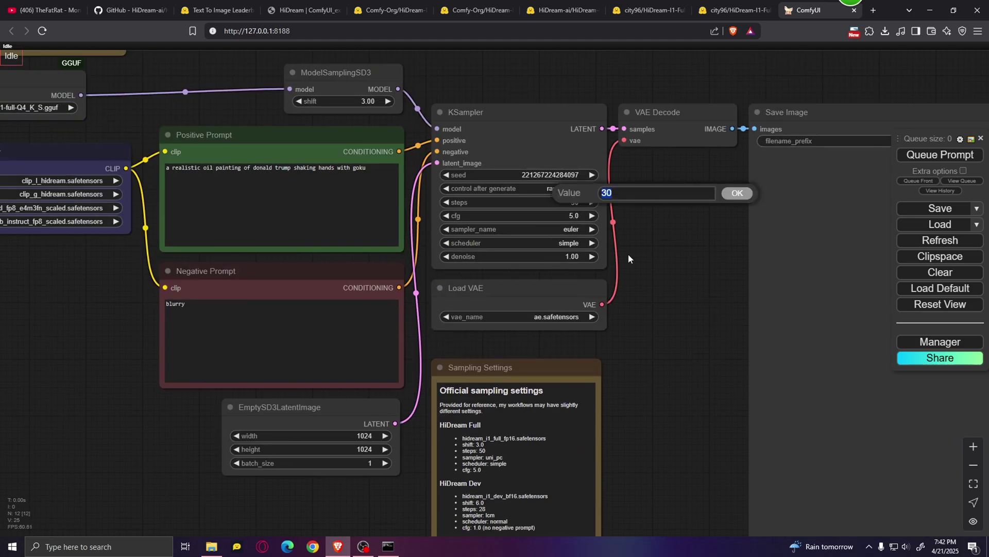
pyautogui.write('50')
pyautogui.press('Return')
# Set the KSampler's sampler_name to uni_pc, following the HiDream Full sampling settings.
pyautogui.moveTo(658, 437); pyautogui.dragTo(609, 235)
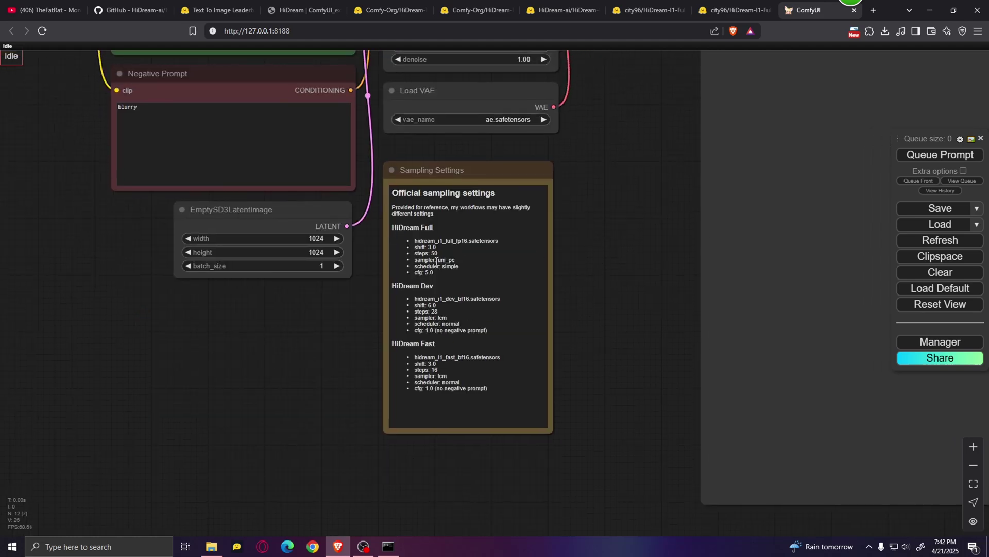
pyautogui.scroll(5, 454, 261)
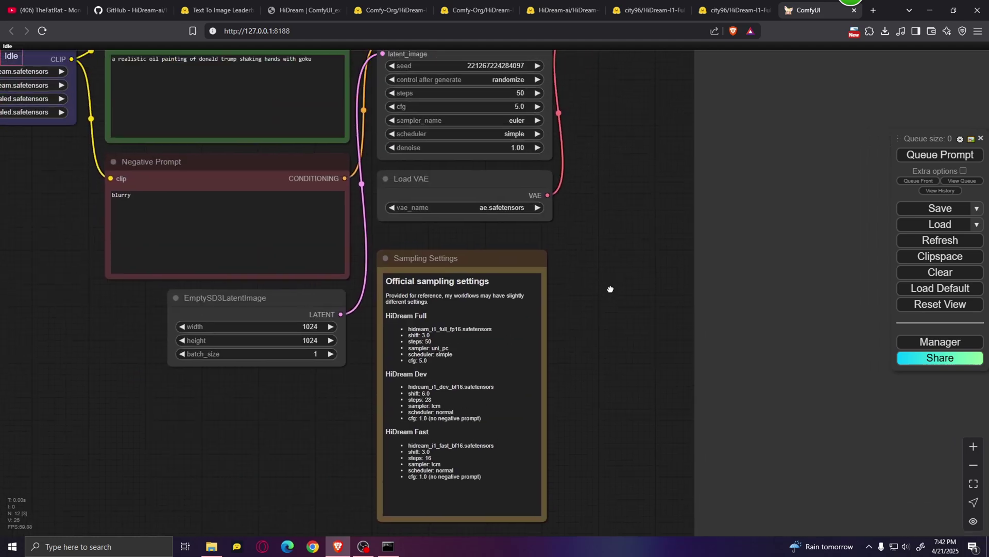
pyautogui.click(525, 177)
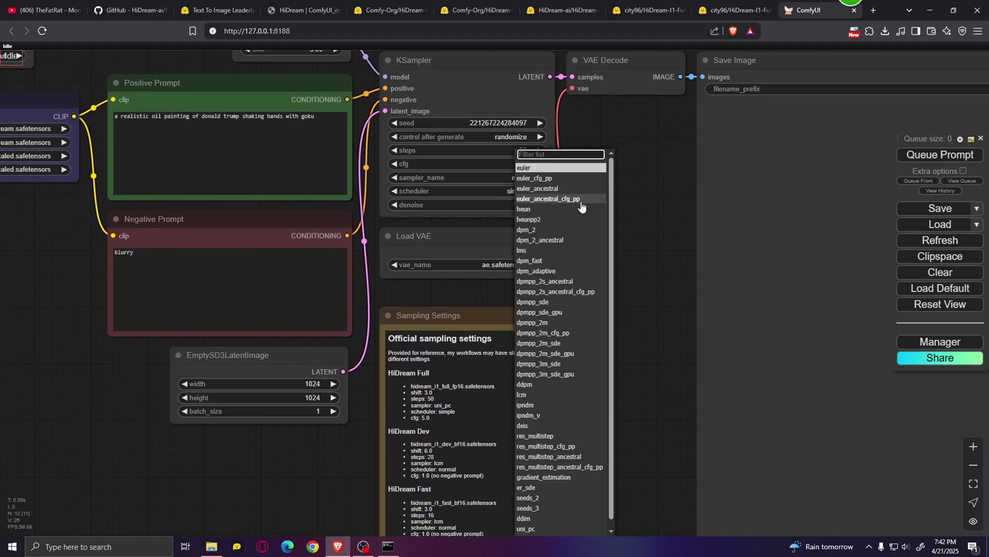
pyautogui.write('uni')
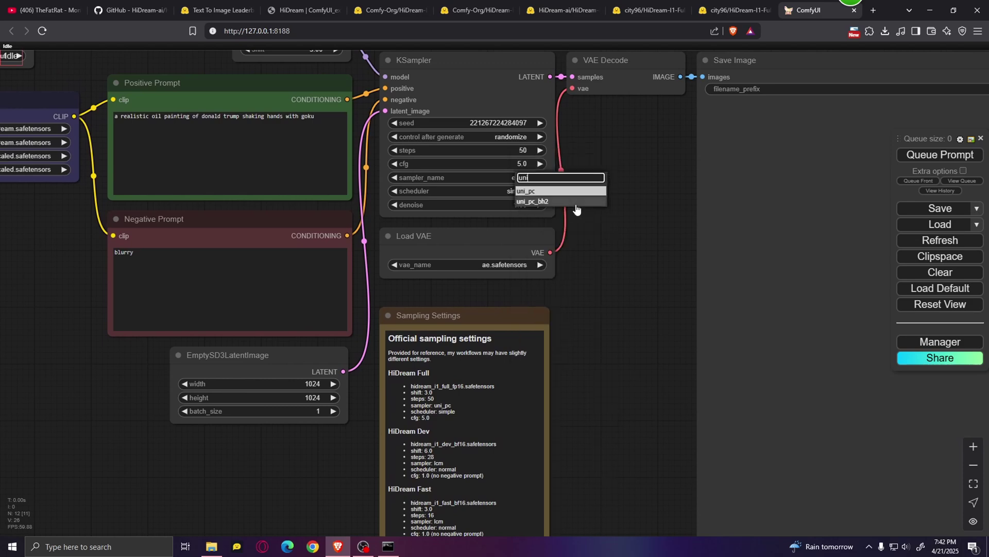
pyautogui.click(539, 192)
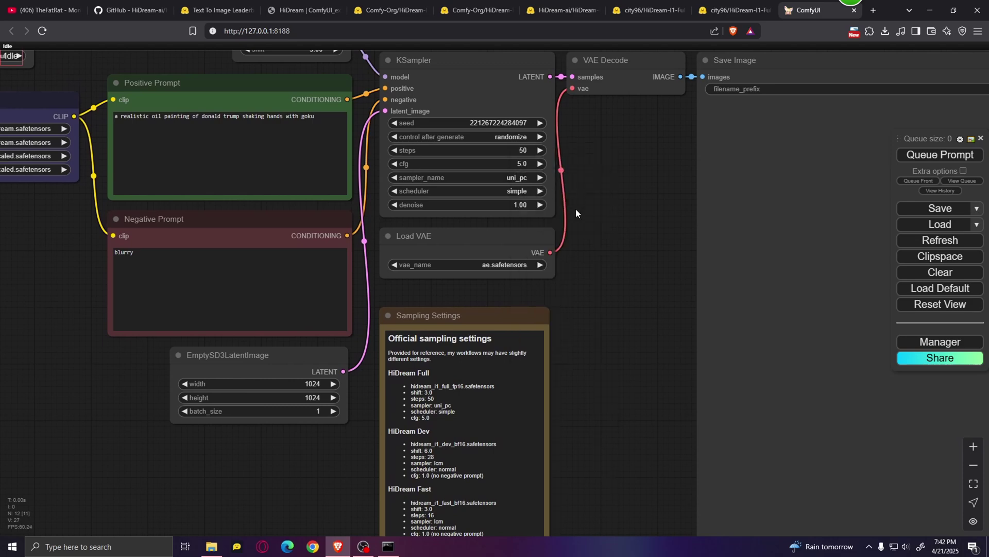
# Extend the negative prompt to read "blurry, unrealistic, ugly".
pyautogui.moveTo(574, 309); pyautogui.dragTo(535, 253)
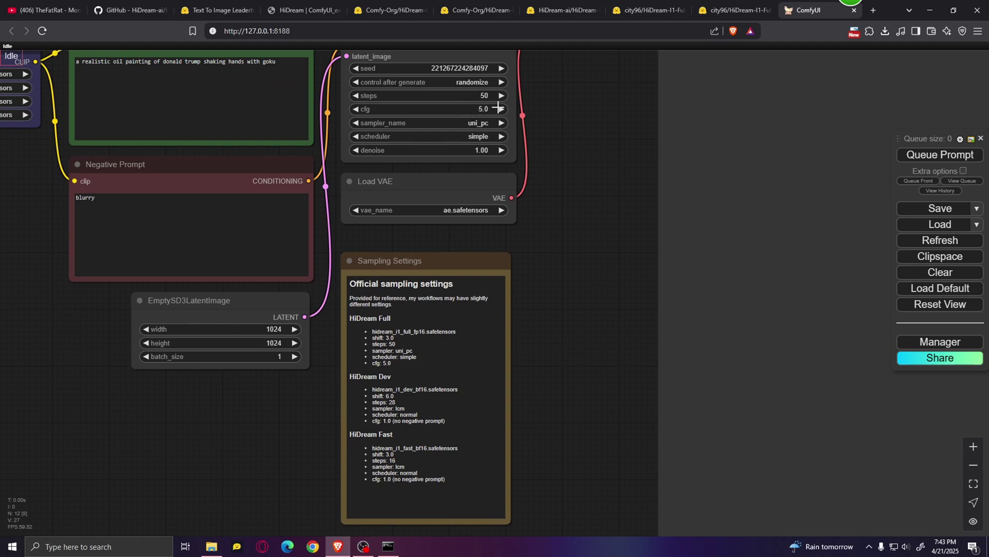
pyautogui.moveTo(71, 344); pyautogui.dragTo(245, 356)
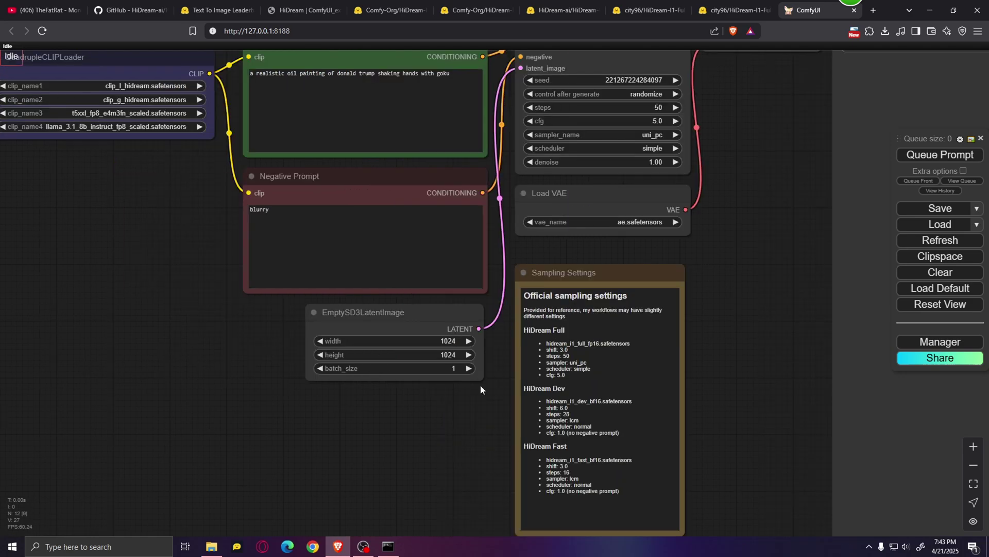
pyautogui.moveTo(125, 224); pyautogui.dragTo(173, 336)
pyautogui.doubleClick(343, 323)
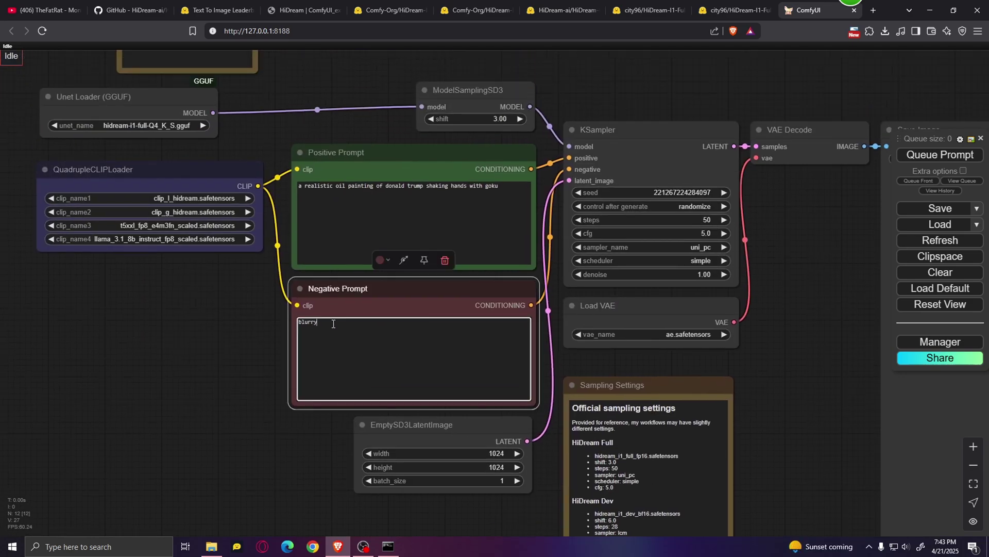
pyautogui.click(336, 322)
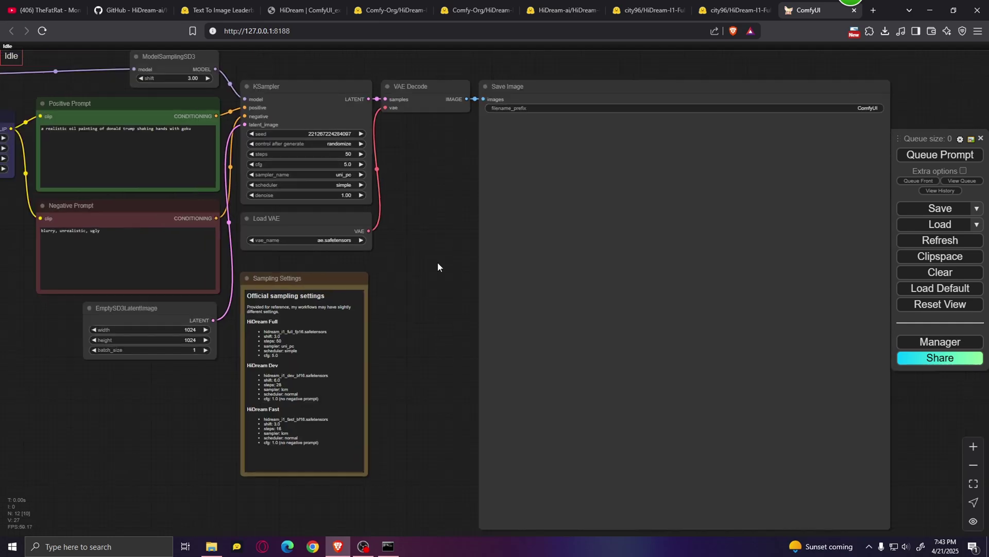
# Queue the prompt to generate the image and inspect the result in the Save Image node.
pyautogui.scroll(-2, 443, 278)
pyautogui.moveTo(449, 295); pyautogui.dragTo(505, 342)
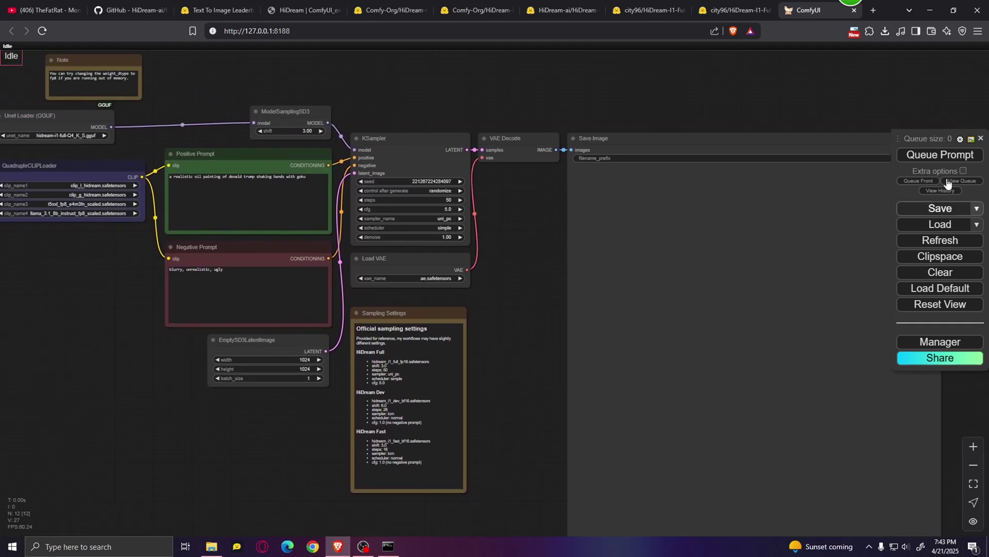
pyautogui.click(958, 154)
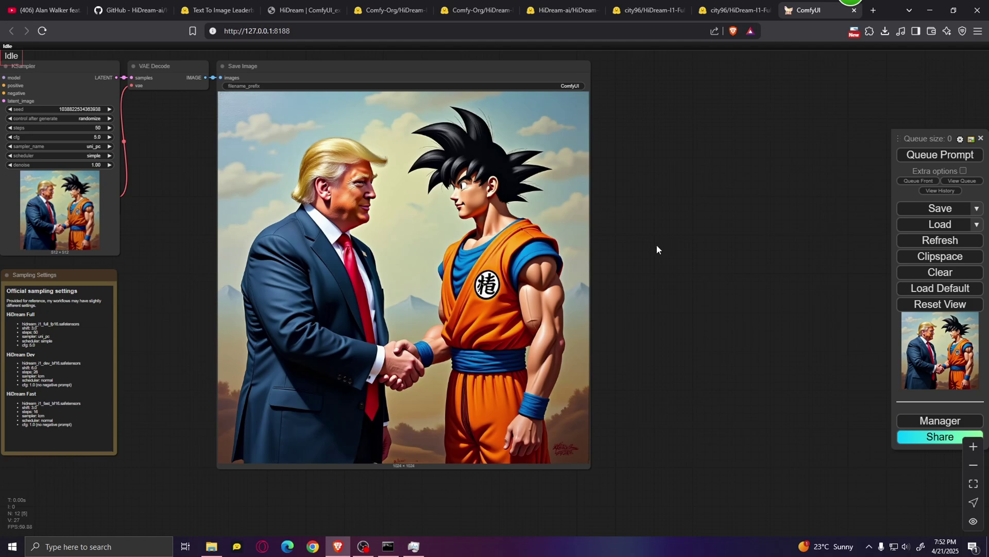
pyautogui.scroll(-2, 726, 263)
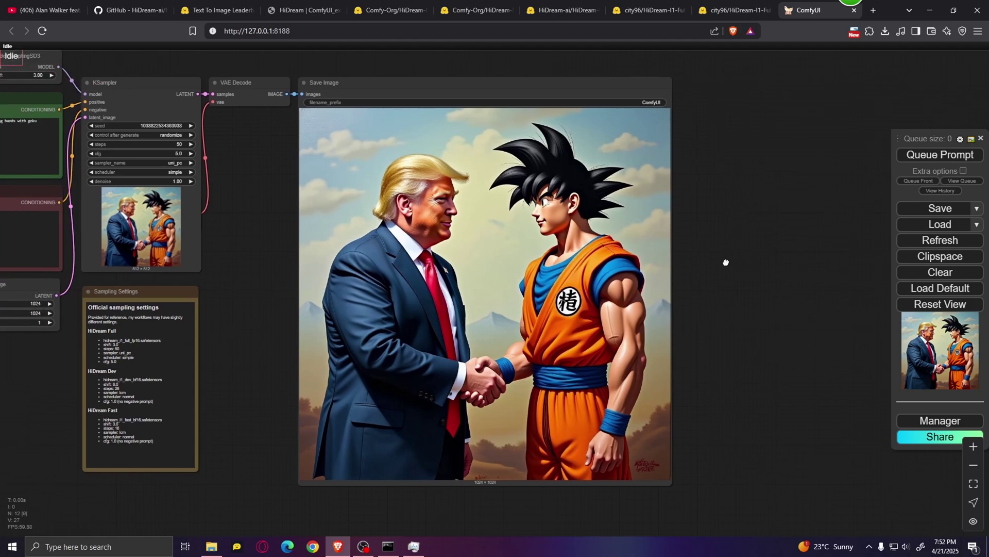
pyautogui.scroll(4, 662, 239)
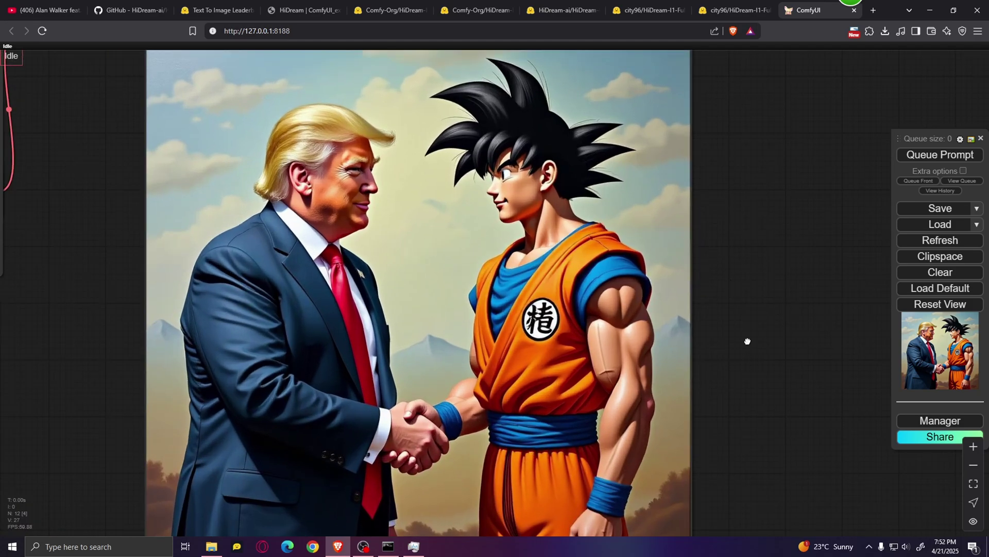
pyautogui.moveTo(748, 341); pyautogui.dragTo(751, 315)
pyautogui.scroll(-1, 725, 242)
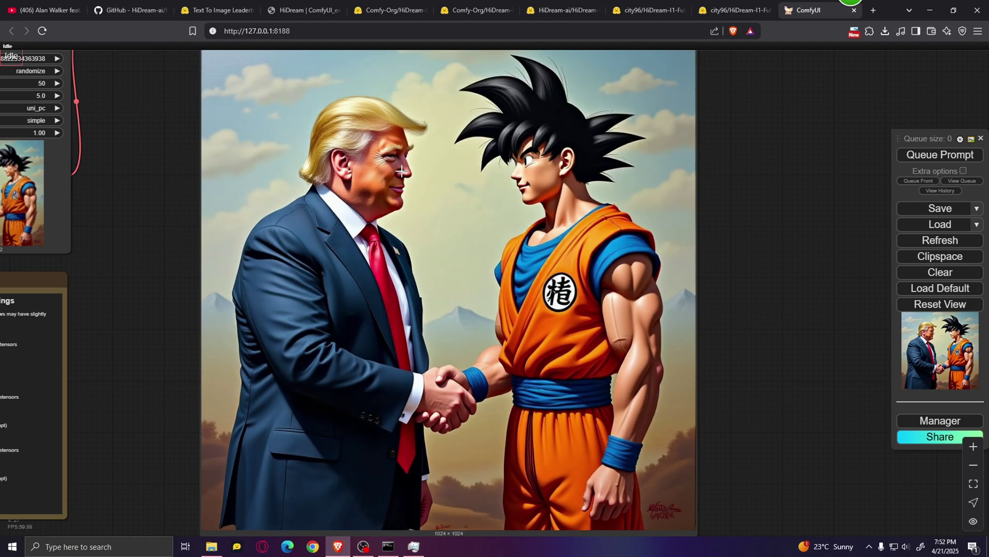
# Examine the generated handshake image up close in the Save Image node, including the clasped hands.
pyautogui.scroll(2, 402, 170)
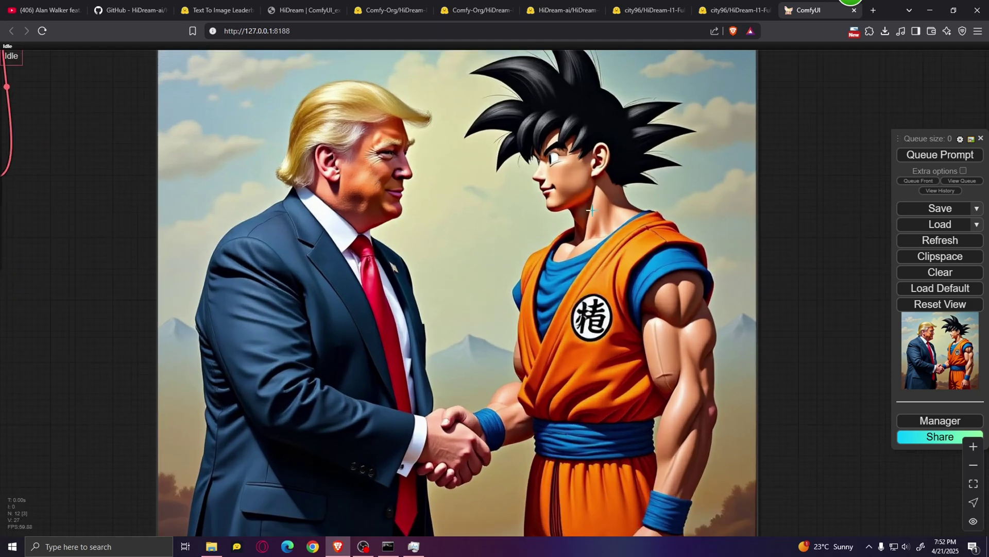
pyautogui.moveTo(791, 356); pyautogui.dragTo(747, 179)
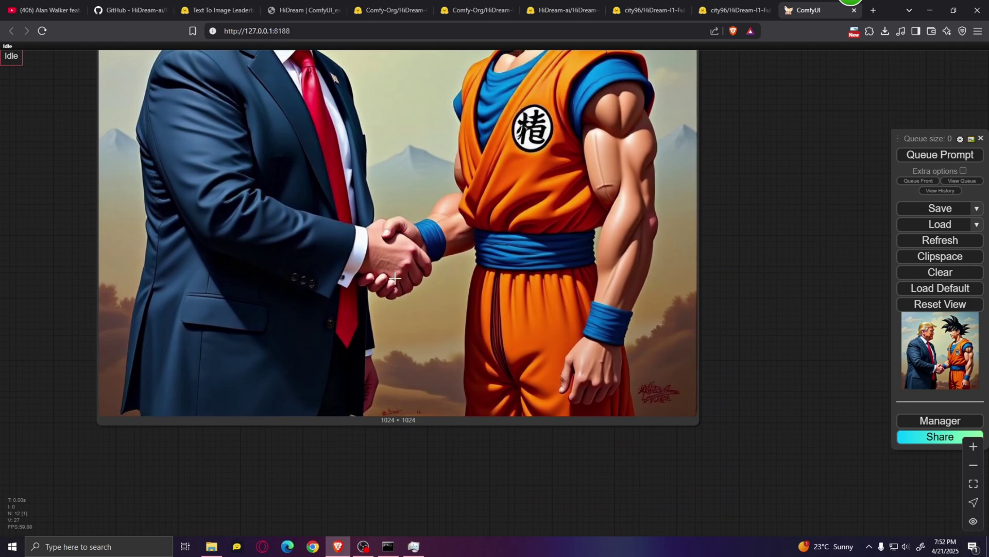
pyautogui.scroll(2, 397, 279)
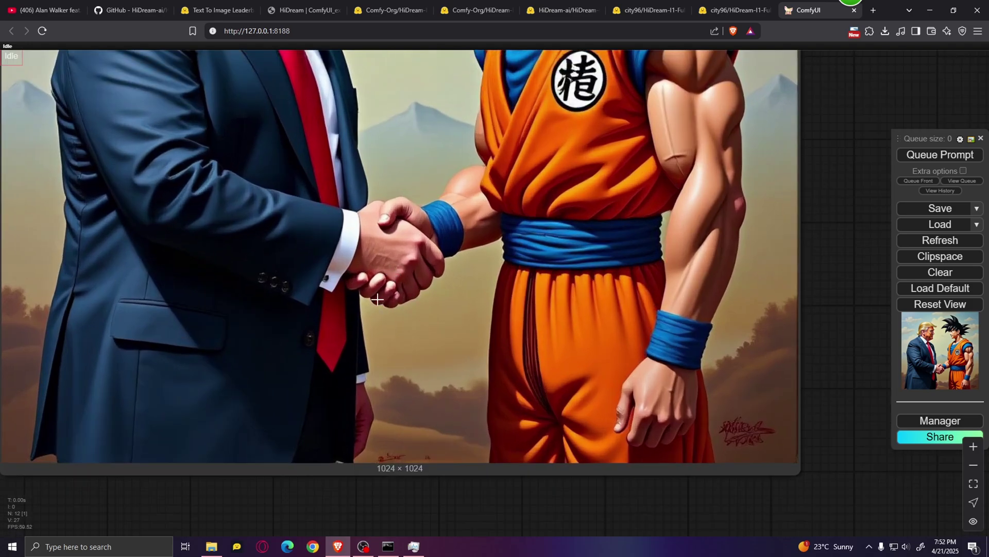
pyautogui.scroll(-11, 571, 347)
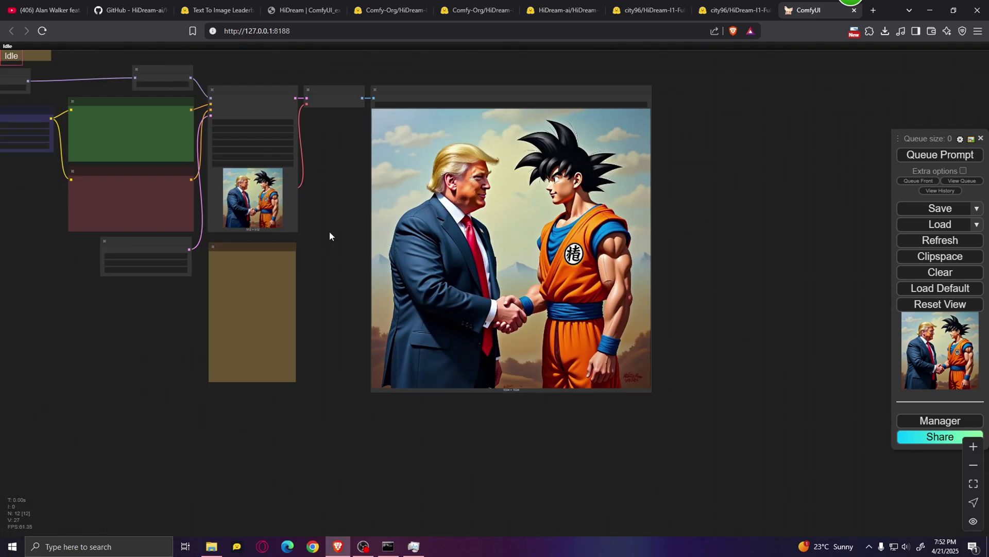
# Switch the Unet Loader (GGUF) model to hidream-i1-dev-Q4_K_S.gguf.
pyautogui.moveTo(264, 242); pyautogui.dragTo(545, 352)
pyautogui.scroll(6, 325, 314)
pyautogui.moveTo(289, 297); pyautogui.dragTo(341, 402)
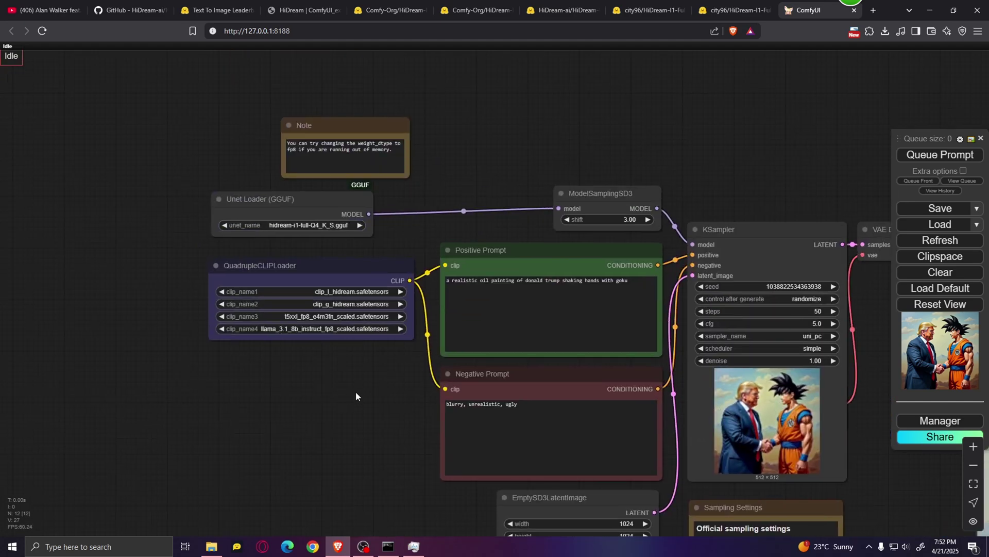
pyautogui.scroll(2, 258, 281)
pyautogui.click(338, 211)
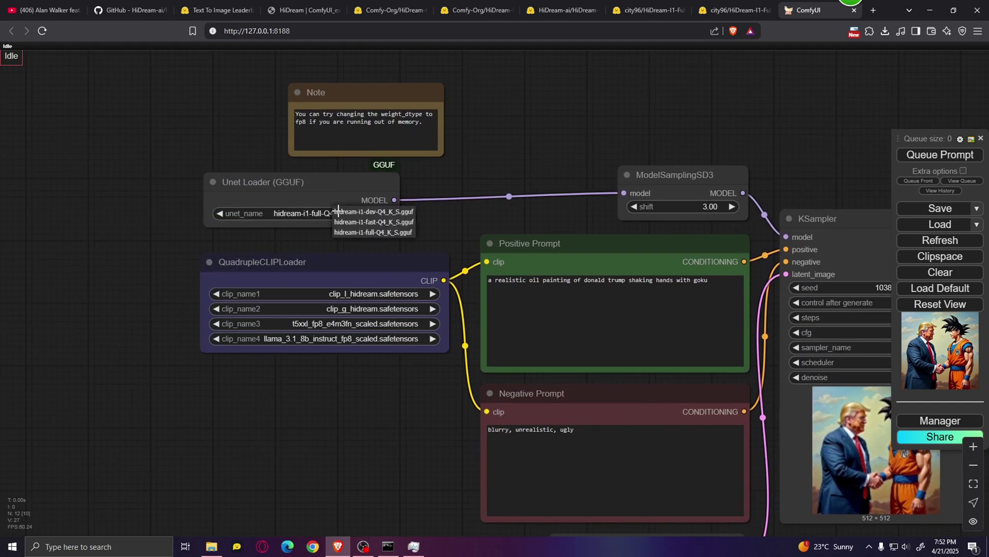
pyautogui.click(370, 212)
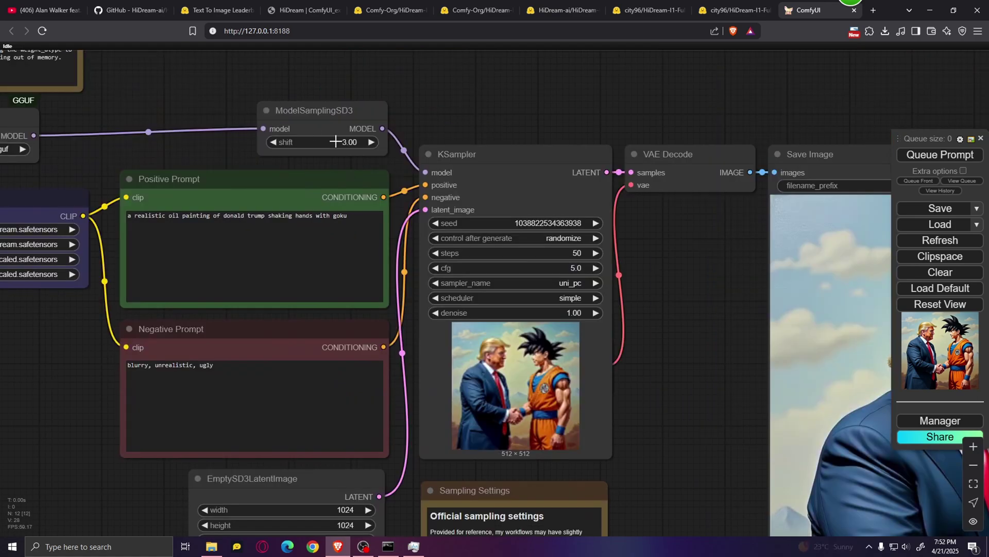
# Following the HiDream Dev settings, set the ModelSamplingSD3 shift to 6.00 and the KSampler to 28 steps with the lcm sampler.
pyautogui.click(336, 143)
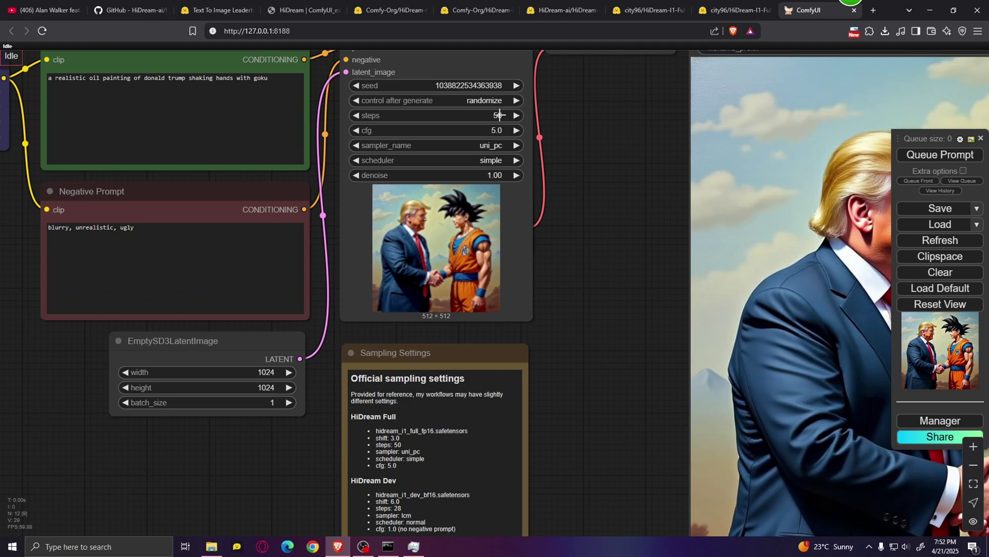
pyautogui.click(500, 115)
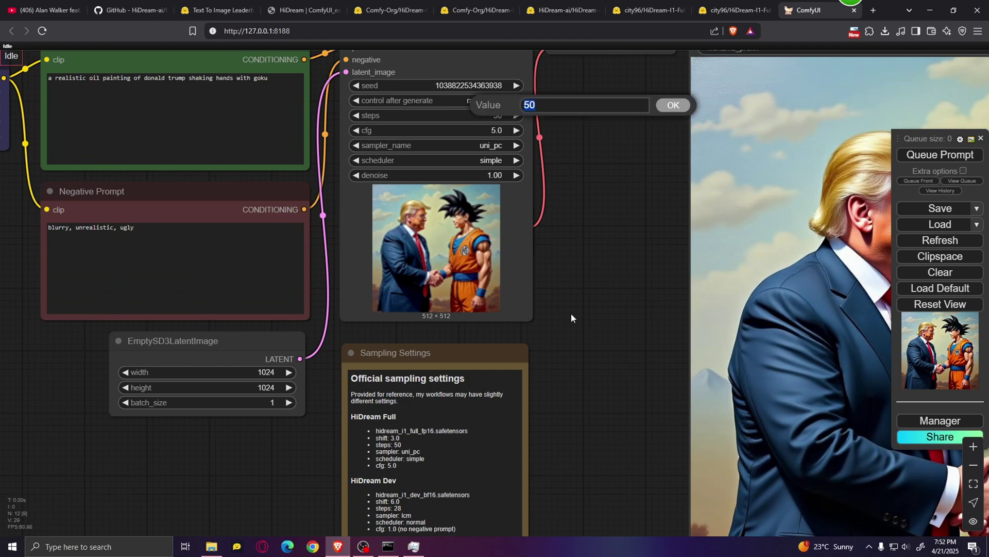
pyautogui.write('28')
pyautogui.press('Return')
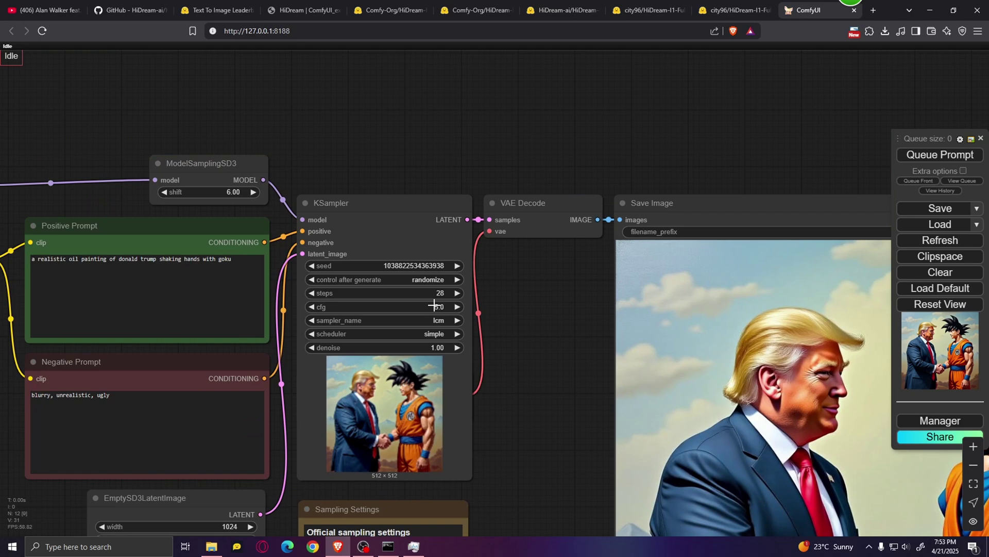
# Set the KSampler's cfg to 1.0 and its scheduler to normal, as listed for HiDream Dev.
pyautogui.click(434, 306)
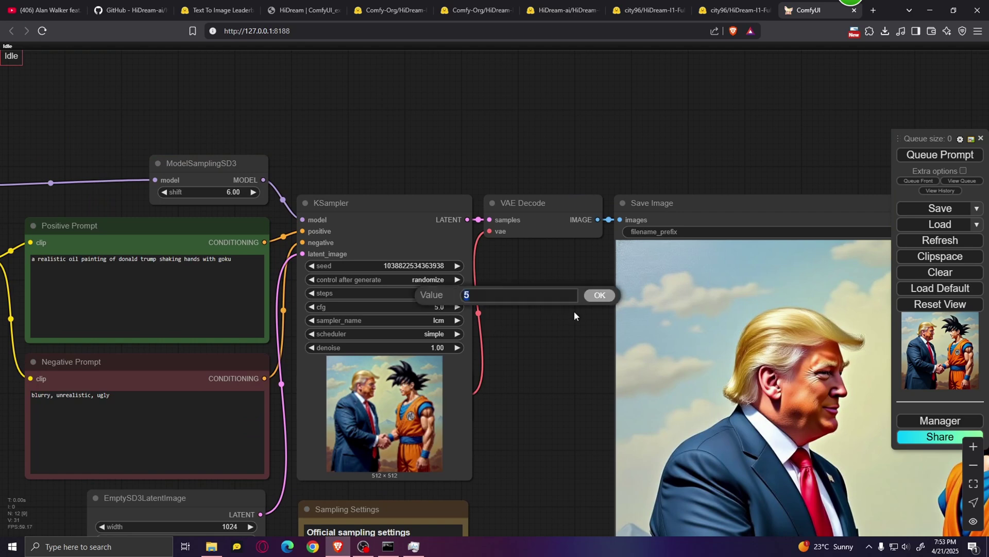
pyautogui.write('1')
pyautogui.press('Return')
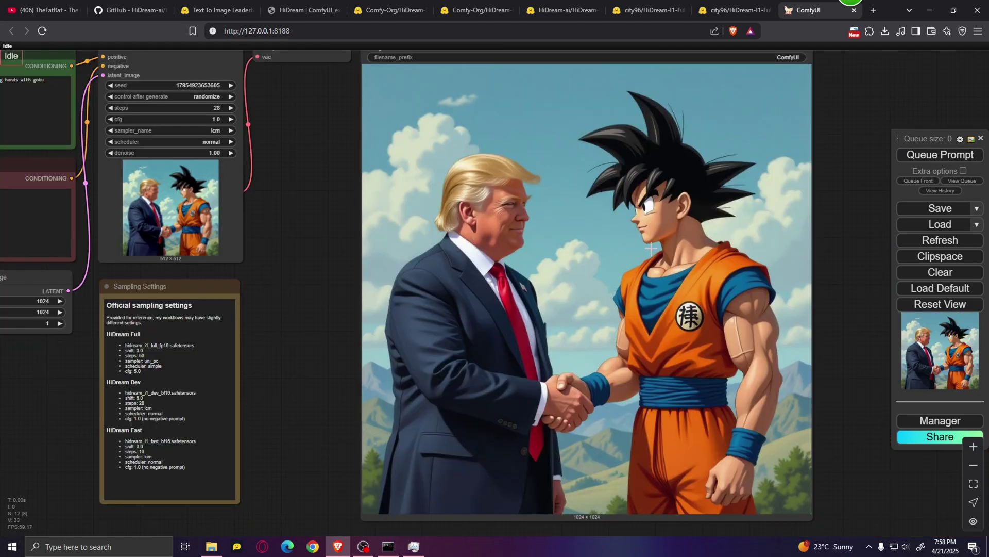
# Examine the image generated with the dev model in the Save Image node, checking the faces and handshake.
pyautogui.scroll(-1, 650, 248)
pyautogui.scroll(1, 732, 258)
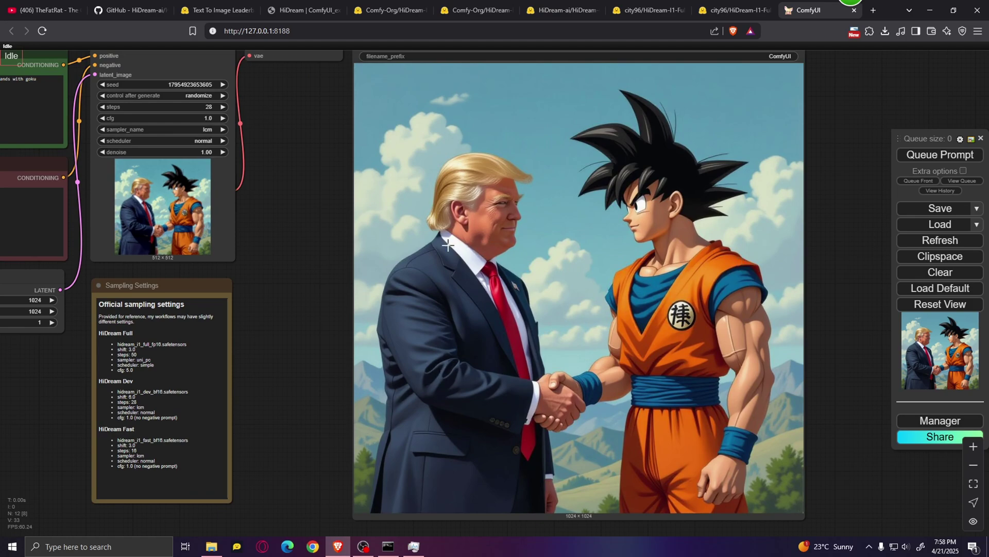
pyautogui.moveTo(852, 343); pyautogui.dragTo(778, 334)
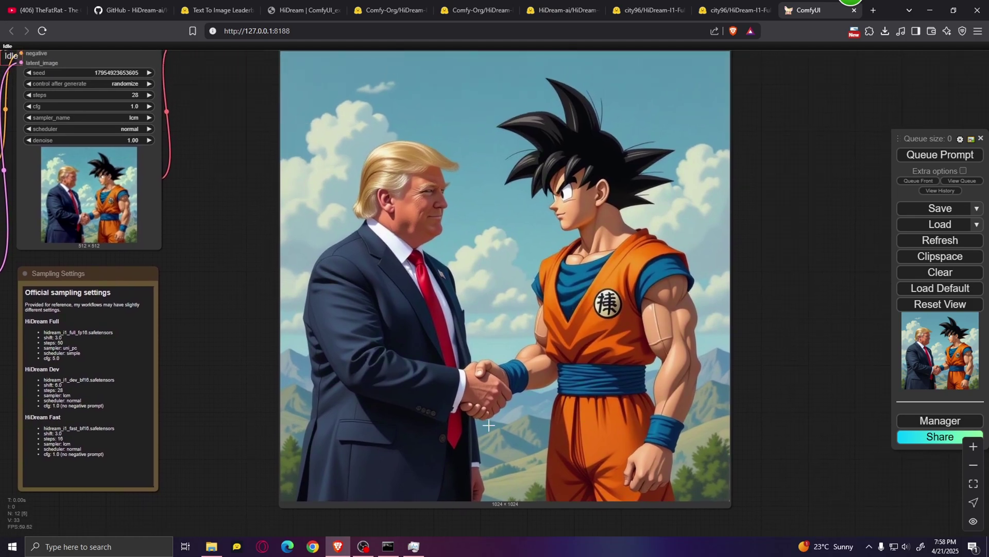
pyautogui.scroll(8, 487, 422)
pyautogui.scroll(-9, 520, 410)
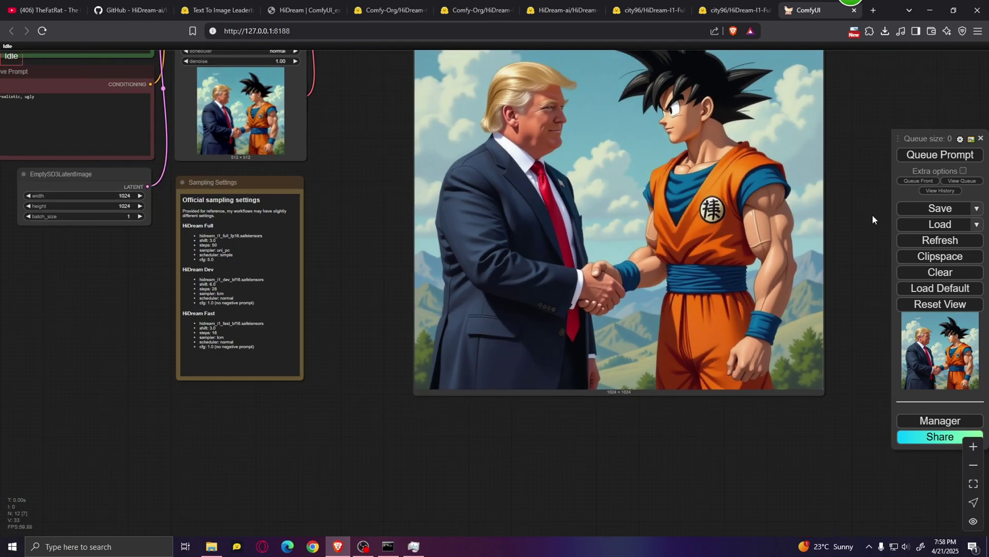
pyautogui.moveTo(873, 215); pyautogui.dragTo(810, 312)
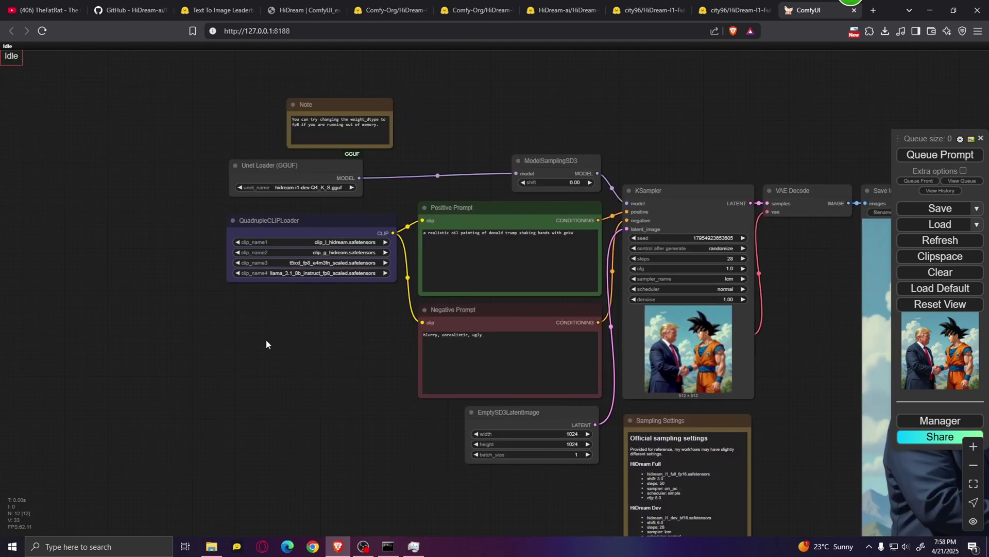
# Switch the Unet Loader (GGUF) model to hidream-i1-fast-Q4_K_S.gguf.
pyautogui.scroll(2, 266, 339)
pyautogui.moveTo(149, 174); pyautogui.dragTo(123, 219)
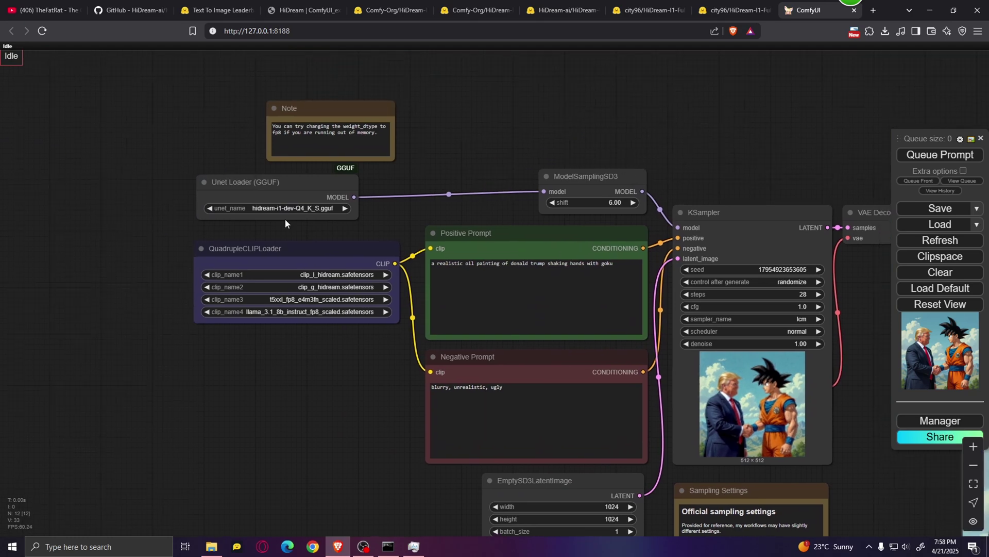
pyautogui.click(303, 210)
pyautogui.click(343, 222)
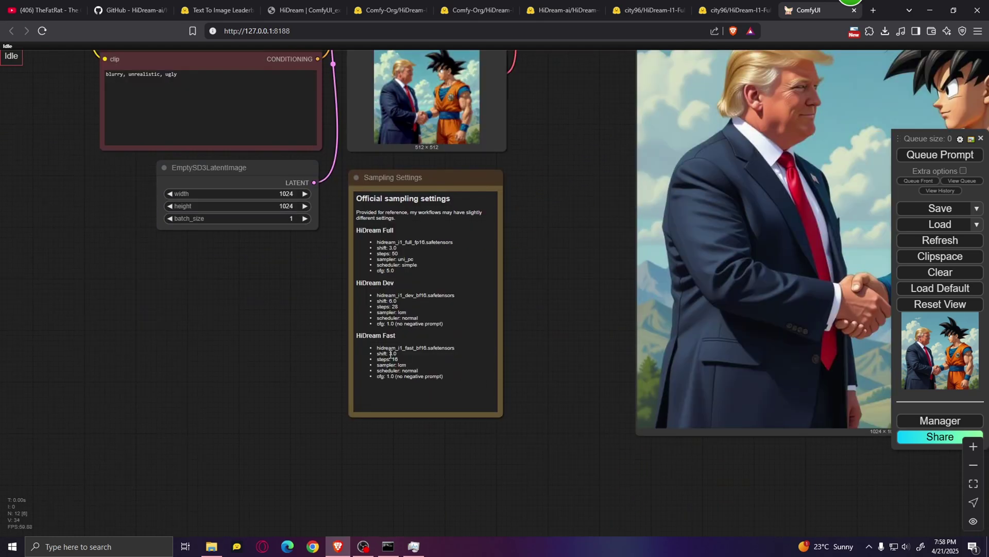
# Following the HiDream Fast settings in the note, set the ModelSamplingSD3 shift to 3.00 and the KSampler steps to 16.
pyautogui.scroll(5, 479, 206)
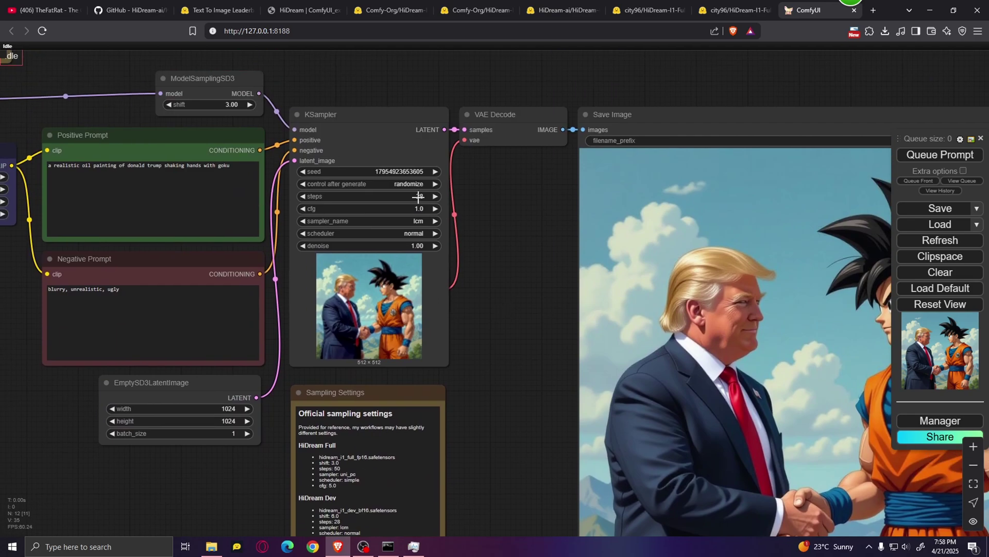
pyautogui.scroll(-2, 418, 196)
pyautogui.scroll(-3, 499, 202)
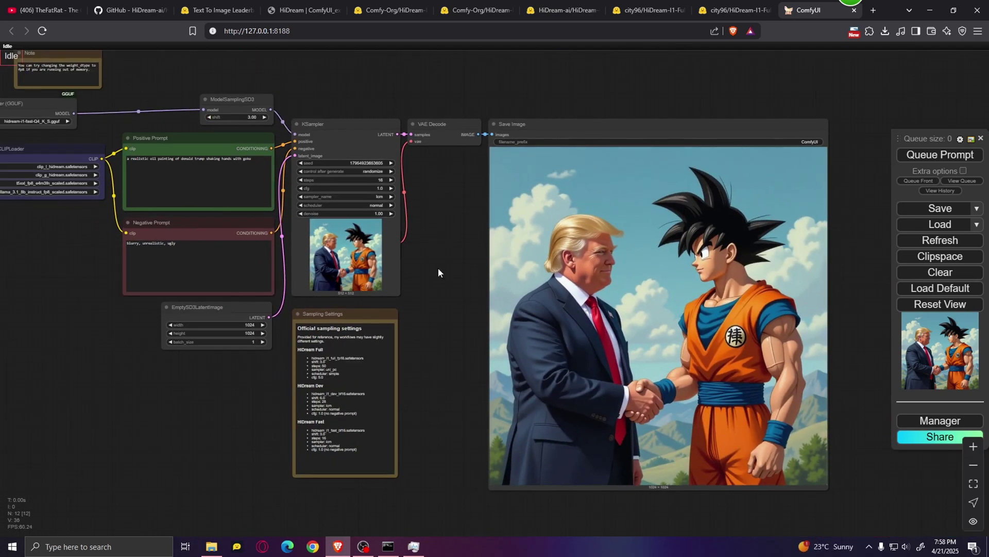
# Queue the prompt with the fast model and inspect the generated handshake image in the Save Image node.
pyautogui.moveTo(439, 269); pyautogui.dragTo(308, 264)
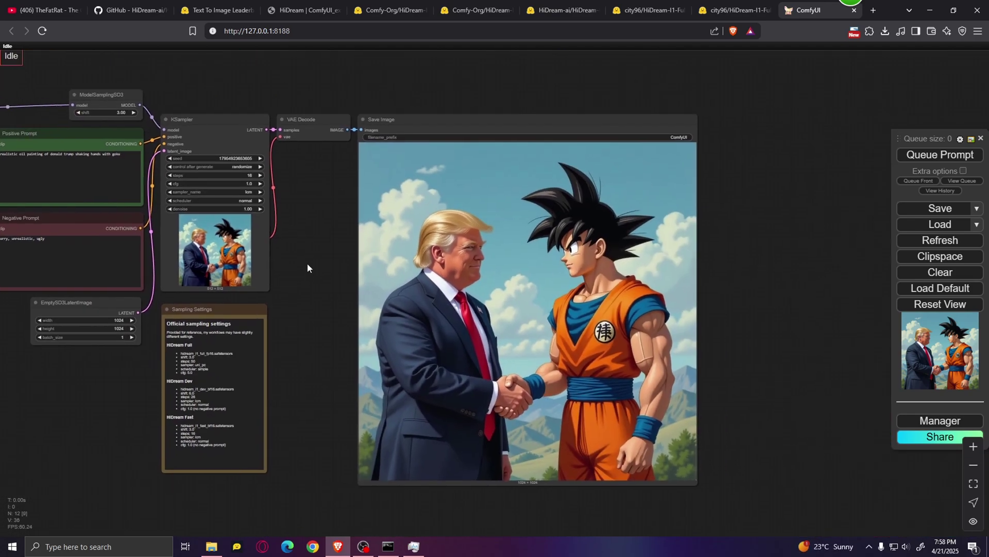
pyautogui.click(936, 156)
pyautogui.scroll(2, 740, 246)
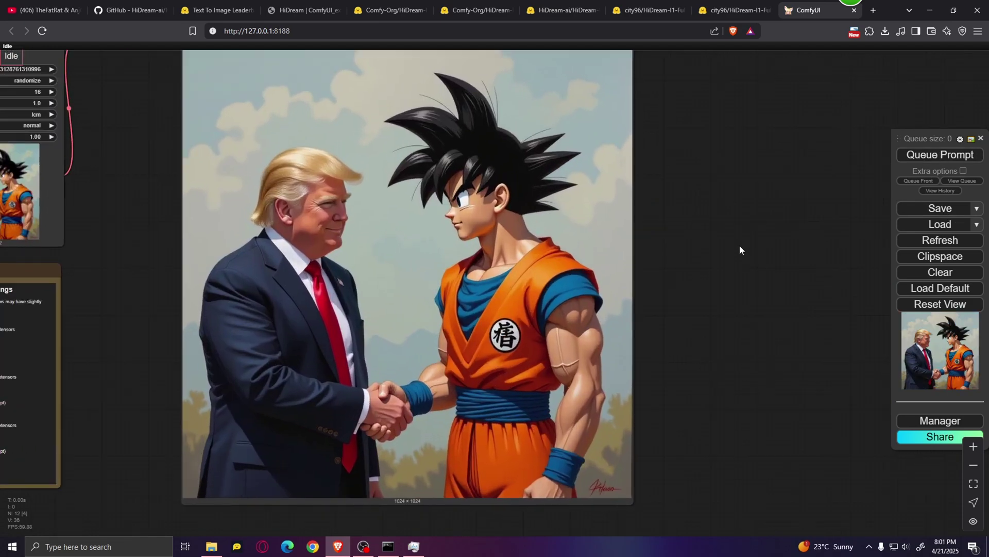
pyautogui.moveTo(740, 245); pyautogui.dragTo(755, 256)
pyautogui.scroll(-1, 691, 316)
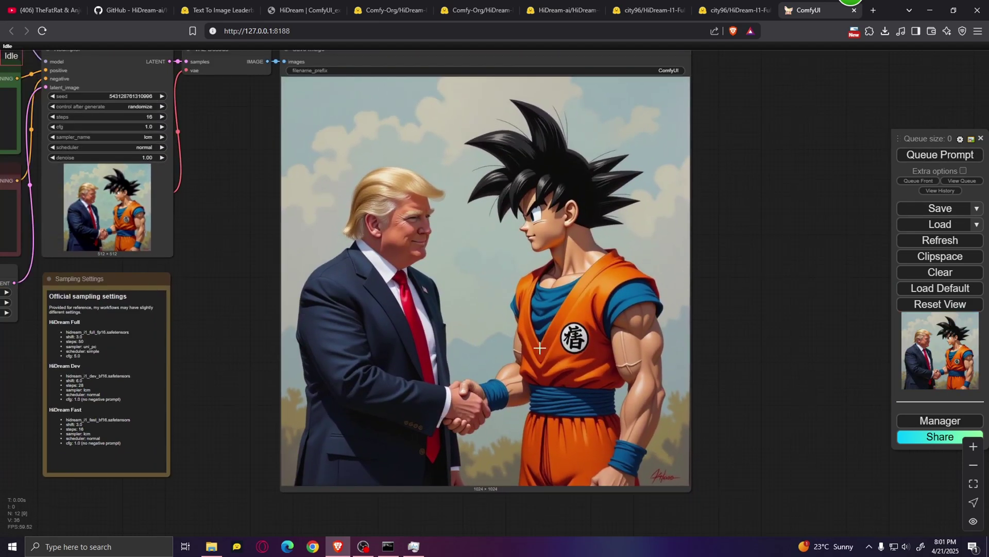
pyautogui.scroll(1, 541, 347)
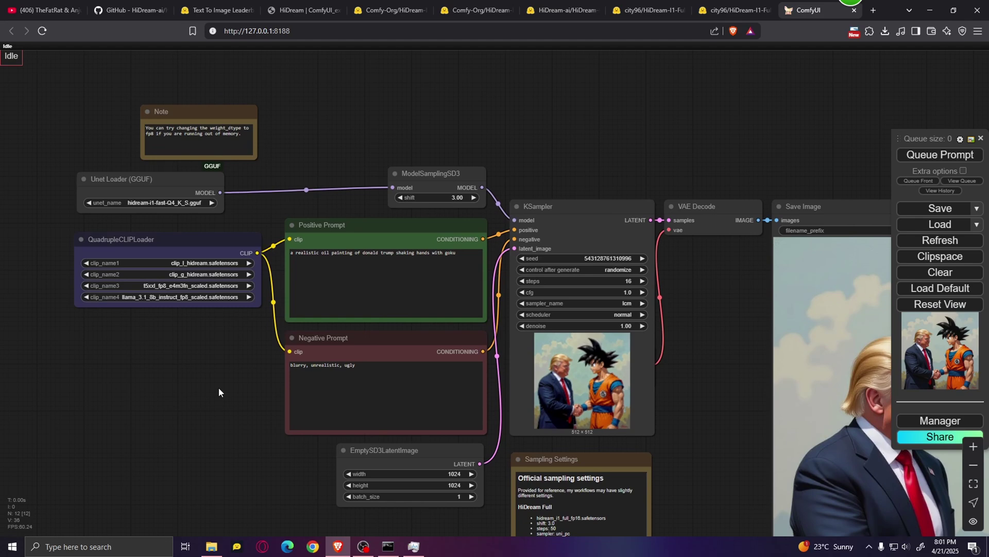
# Replace the positive prompt with "a pirate crew taking a selfie on the ship with a treasure island in the background".
pyautogui.scroll(2, 201, 380)
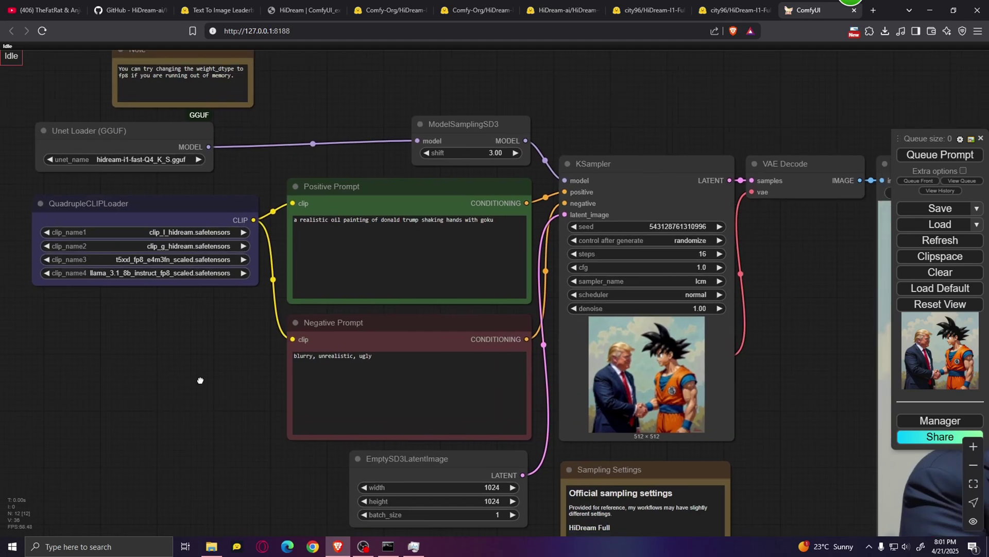
pyautogui.moveTo(201, 381); pyautogui.dragTo(151, 358)
pyautogui.click(449, 197)
pyautogui.hotkey('ctrl', 'a')
pyautogui.hotkey('ctrl', 'v')
pyautogui.scroll(2, 448, 197)
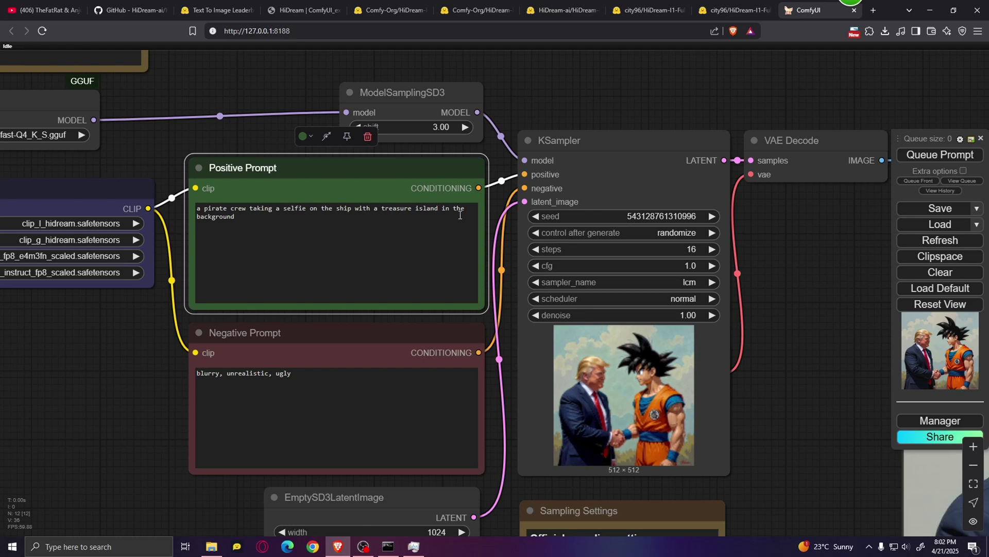
# Generate the pirate crew image with the fast model and inspect it in the Save Image node.
pyautogui.scroll(-7, 231, 374)
pyautogui.scroll(4, 239, 406)
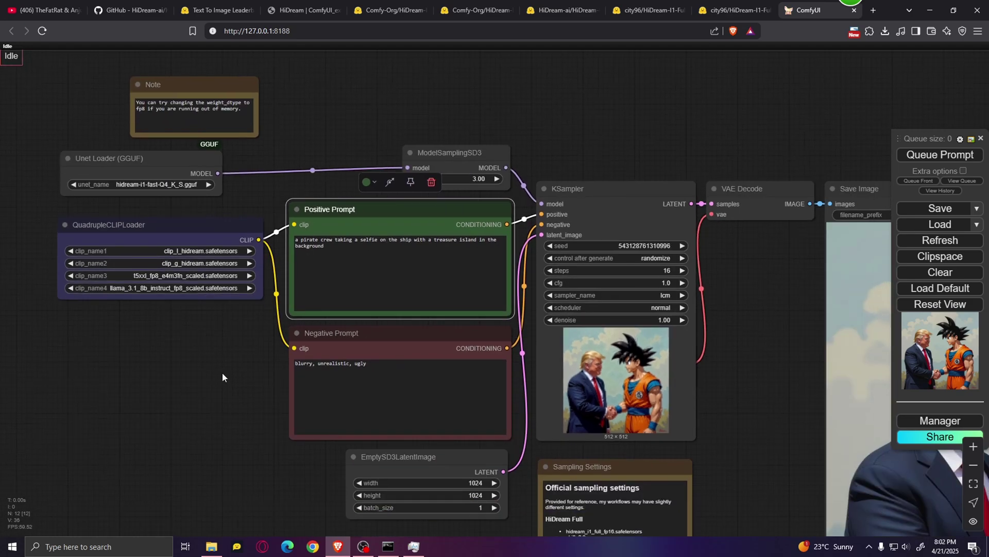
pyautogui.moveTo(251, 409); pyautogui.dragTo(99, 353)
pyautogui.moveTo(607, 404); pyautogui.dragTo(422, 304)
pyautogui.scroll(-3, 422, 305)
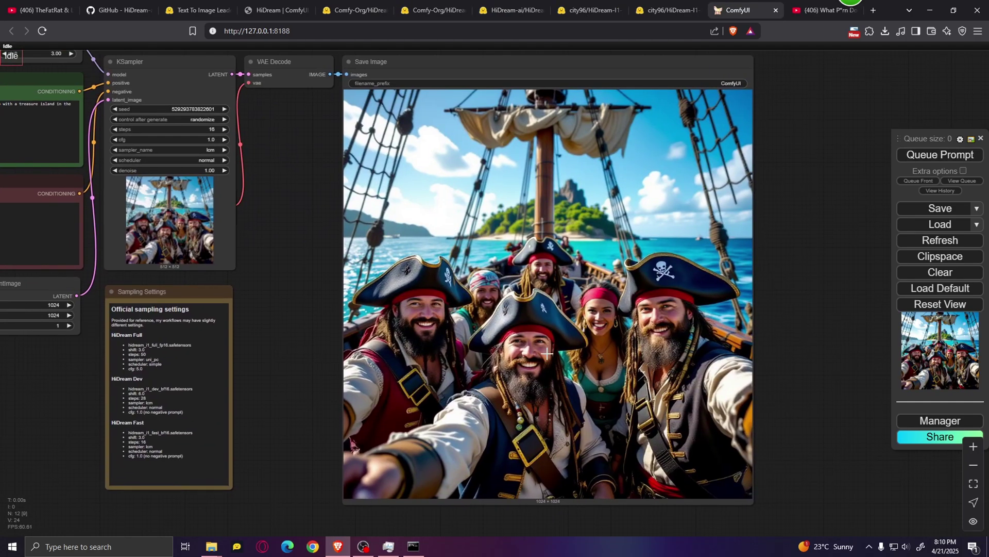
# Change the Unet Loader (GGUF) model back to hidream-i1-dev-Q4_K_S.gguf.
pyautogui.moveTo(297, 281); pyautogui.dragTo(607, 356)
pyautogui.moveTo(146, 307); pyautogui.dragTo(316, 418)
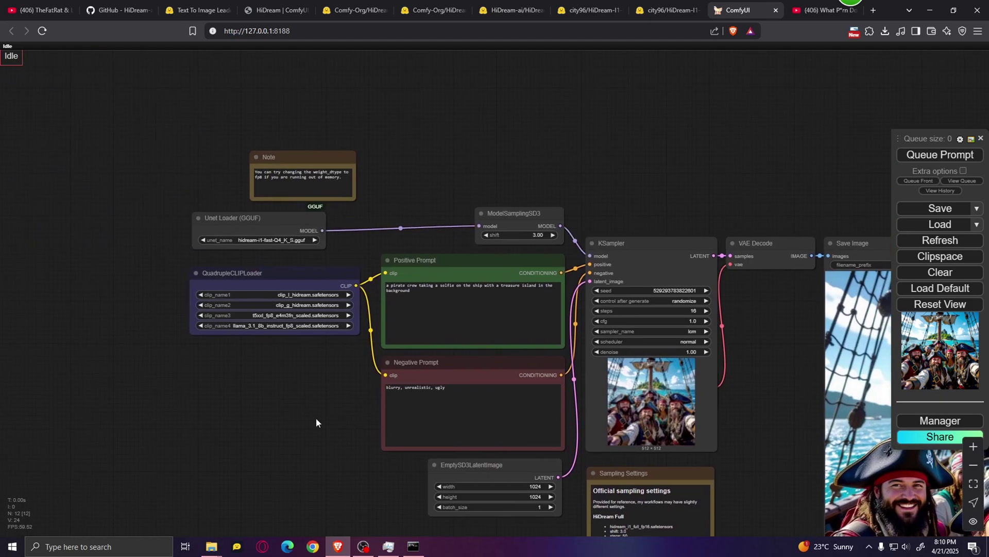
pyautogui.scroll(2, 315, 419)
pyautogui.click(267, 201)
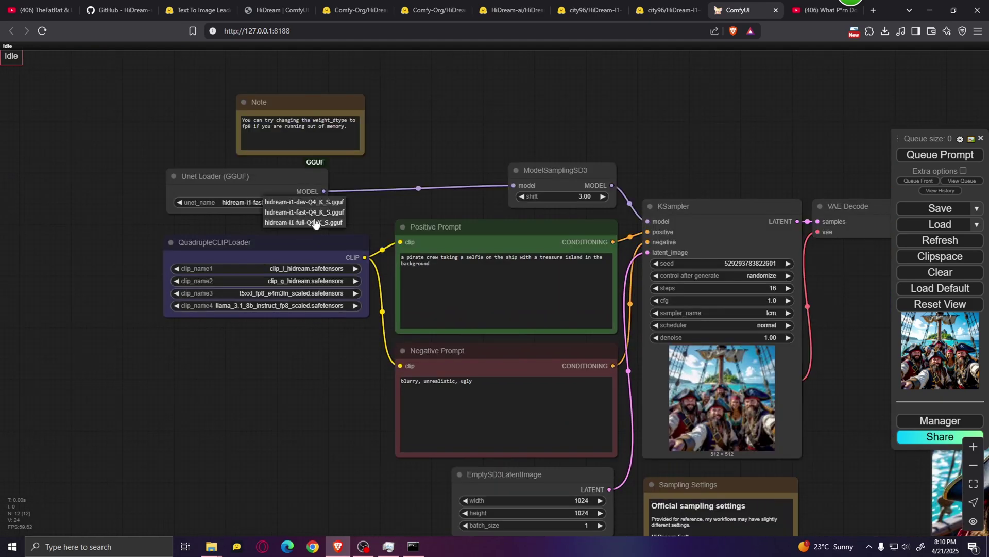
pyautogui.click(304, 201)
# Set steps to 28 and the positive prompt to a king riding a kangaroo into battle while an airplane writes "what a day!" in white smoke trails.
pyautogui.moveTo(299, 393); pyautogui.dragTo(289, 387)
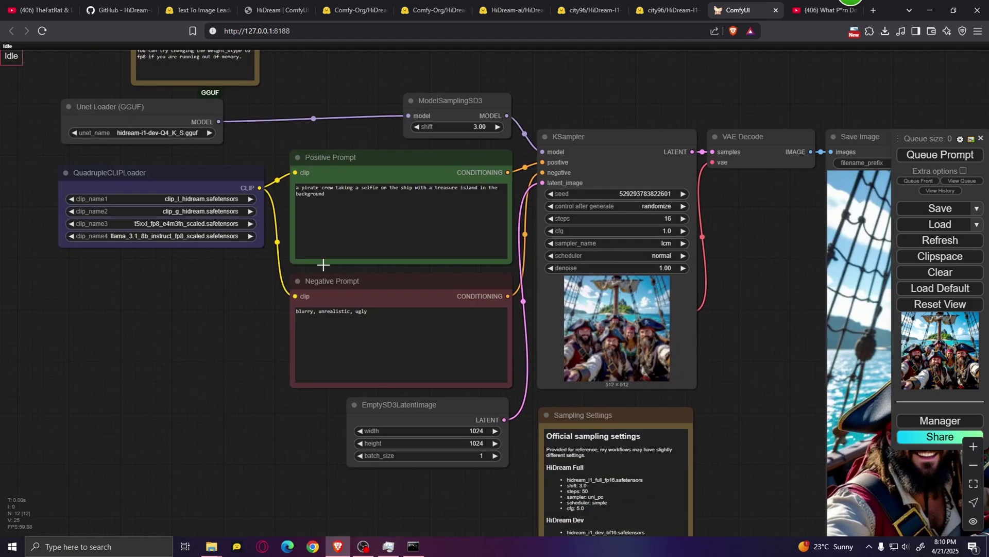
pyautogui.scroll(3, 528, 134)
pyautogui.click(245, 257)
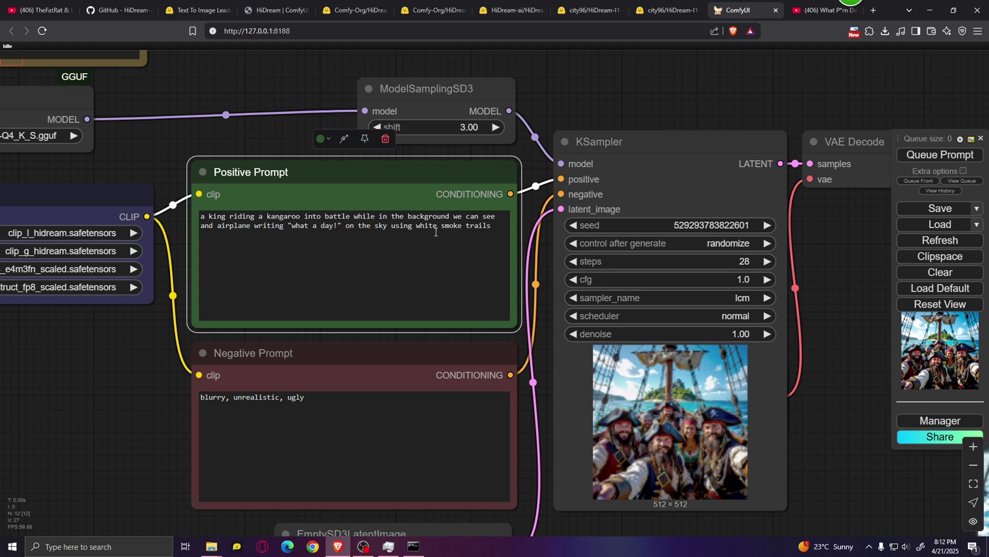
# Generate the image of the king riding a kangaroo with the dev model and inspect it in the Save Image node.
pyautogui.scroll(-4, 748, 316)
pyautogui.moveTo(812, 345); pyautogui.dragTo(678, 307)
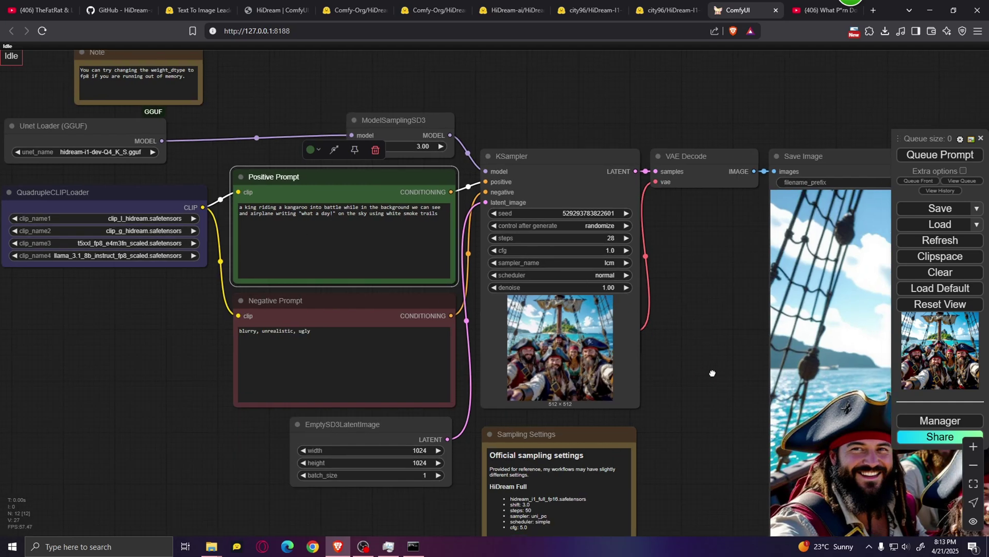
pyautogui.moveTo(711, 370); pyautogui.dragTo(657, 344)
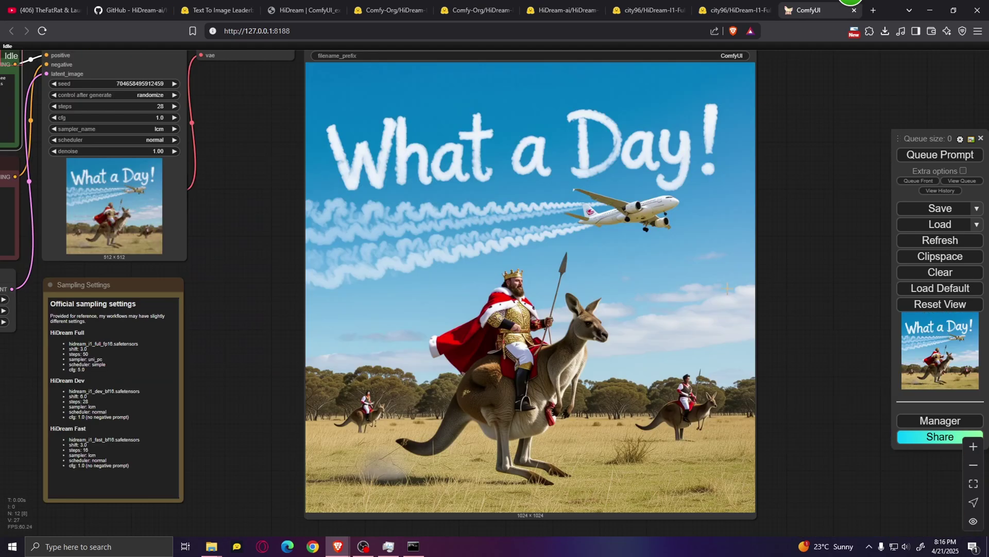
pyautogui.scroll(3, 588, 309)
pyautogui.moveTo(855, 373); pyautogui.dragTo(888, 312)
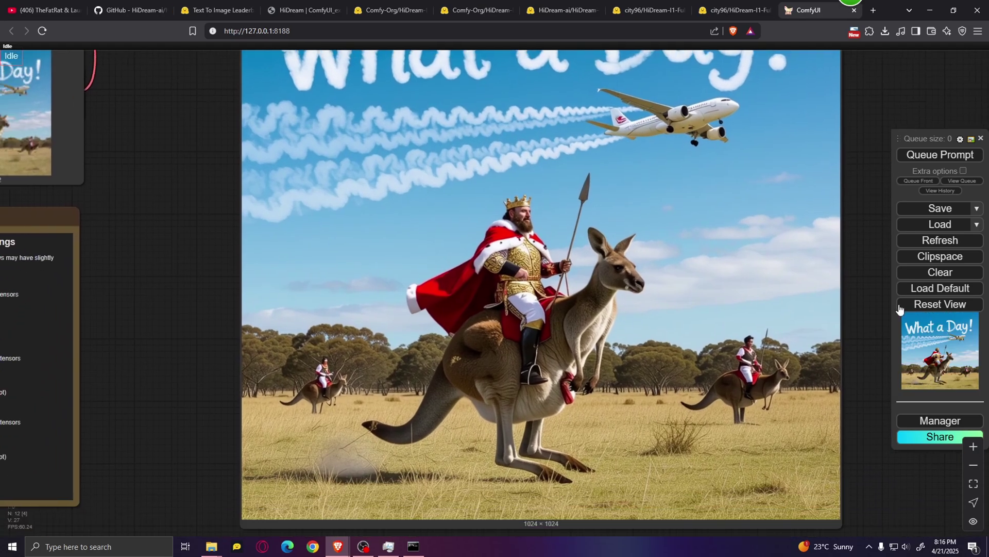
# Examine the generated king-on-kangaroo image up close, including the background riders, the airplane and the smoke lettering in the sky.
pyautogui.scroll(3, 531, 299)
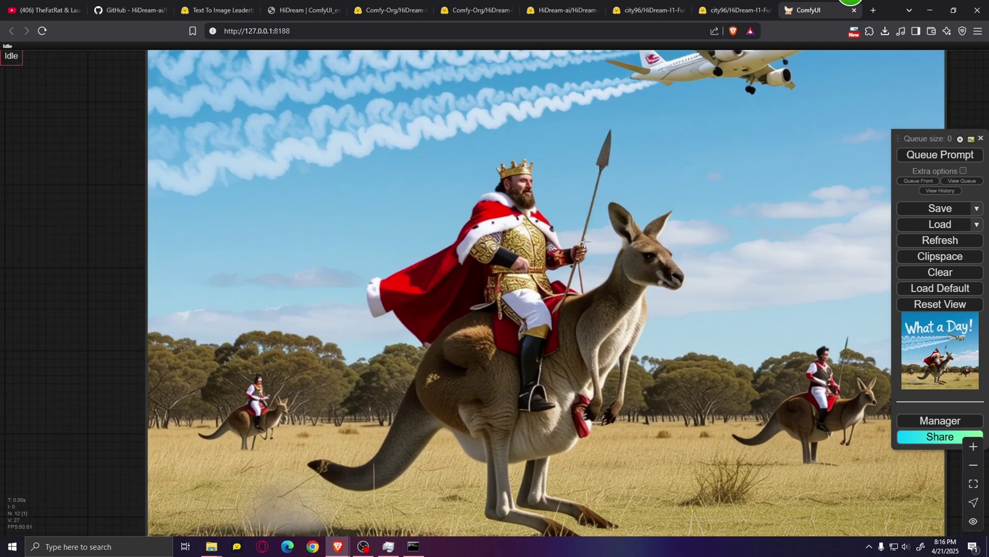
pyautogui.scroll(-4, 565, 281)
pyautogui.moveTo(839, 360); pyautogui.dragTo(755, 291)
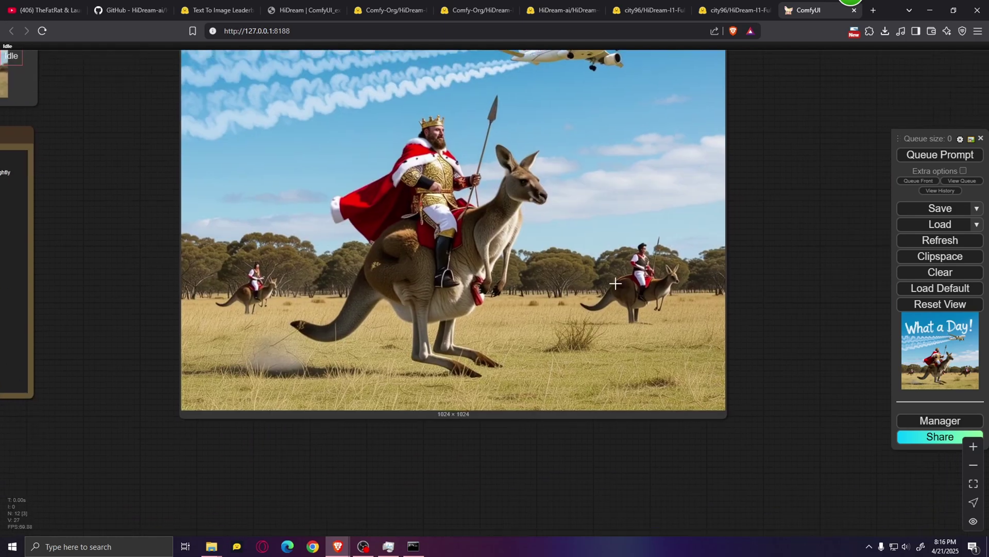
pyautogui.scroll(4, 236, 292)
pyautogui.scroll(1, 236, 292)
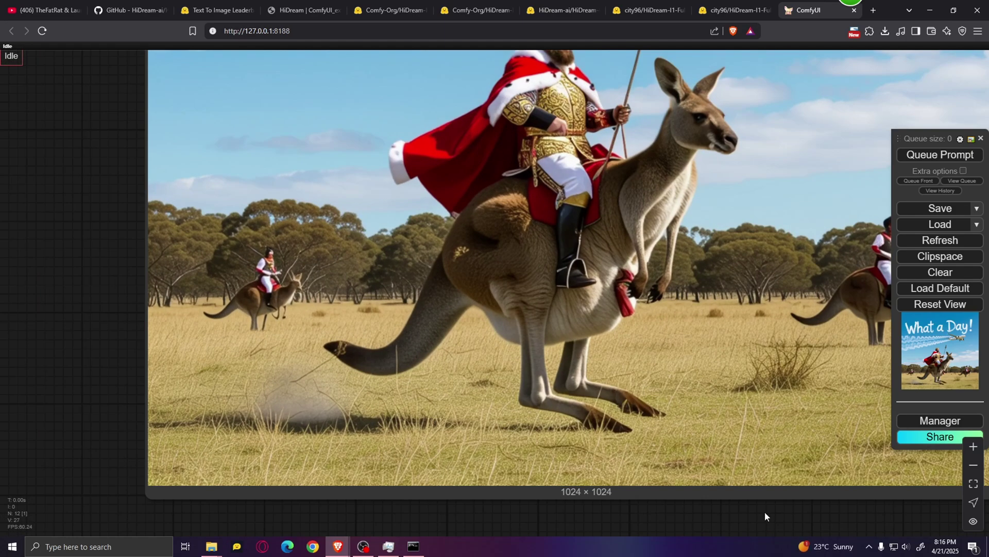
pyautogui.moveTo(765, 512); pyautogui.dragTo(521, 515)
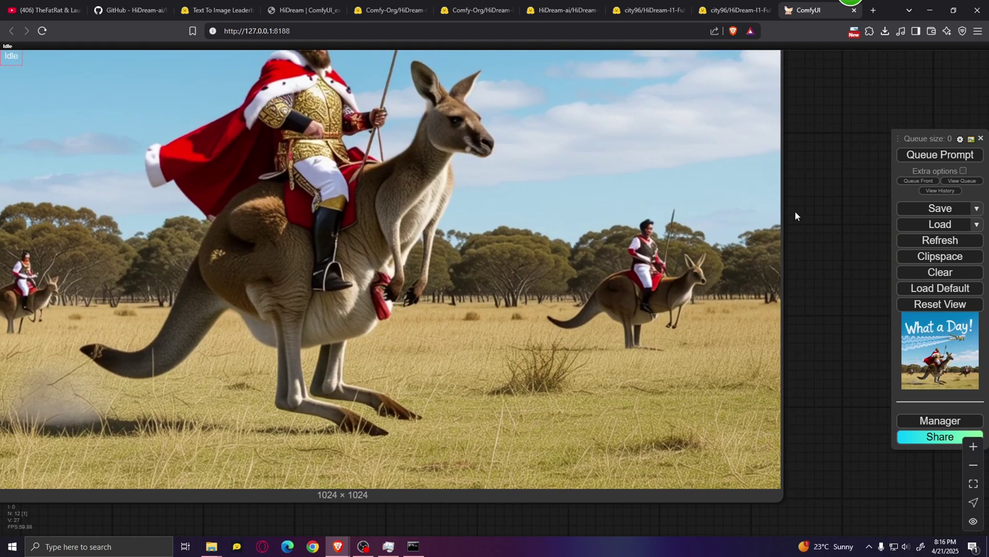
pyautogui.scroll(-5, 842, 129)
pyautogui.moveTo(843, 129); pyautogui.dragTo(877, 250)
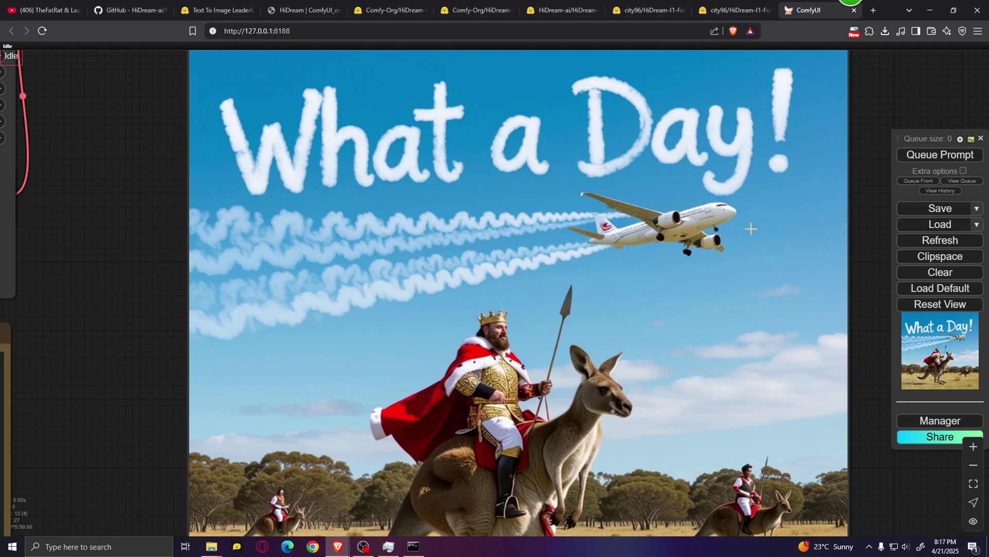
pyautogui.scroll(-5, 845, 232)
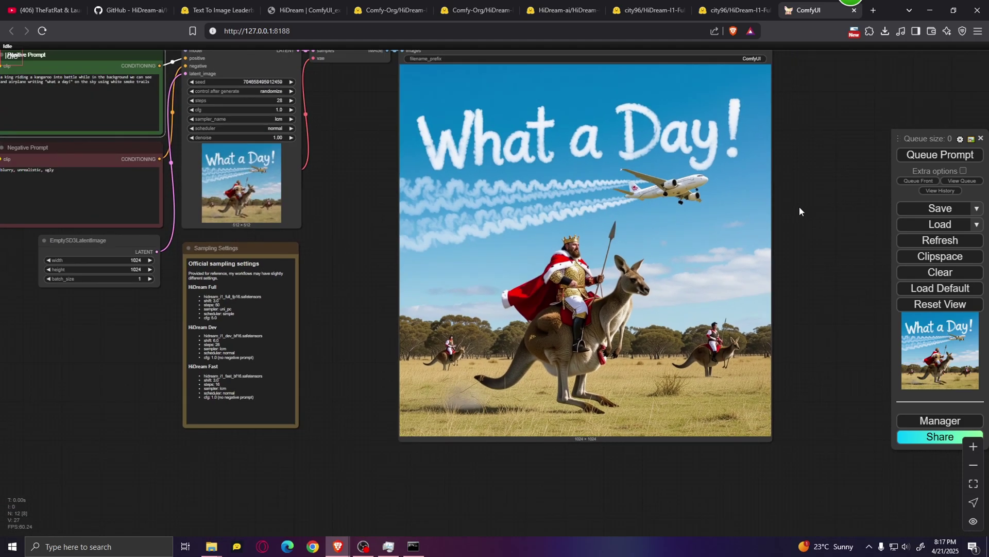
pyautogui.moveTo(800, 207); pyautogui.dragTo(751, 223)
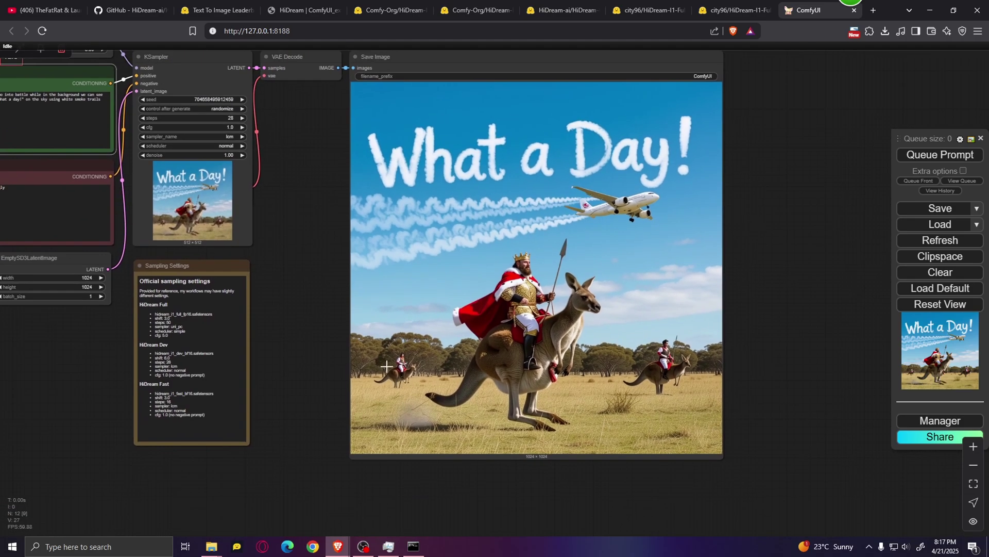
# Replace the positive prompt with a colorful cartoon crossover scene in a lively city park, featuring Homer Simpson, Rick Sanchez, SpongeBob, Goku, Pikachu and other characters.
pyautogui.moveTo(347, 310); pyautogui.dragTo(557, 407)
pyautogui.scroll(5, 124, 322)
pyautogui.moveTo(127, 302); pyautogui.dragTo(162, 362)
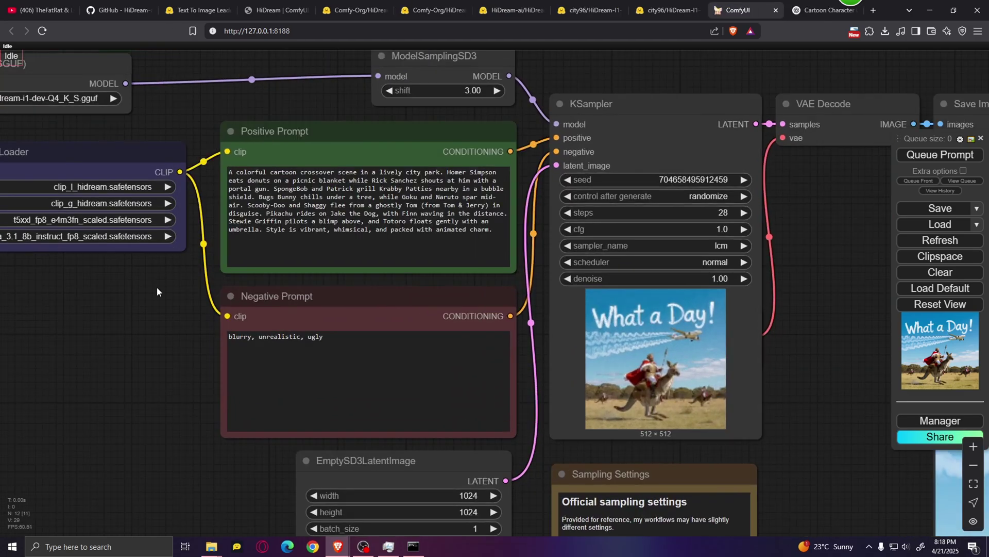
pyautogui.moveTo(157, 287); pyautogui.dragTo(71, 333)
pyautogui.scroll(2, 150, 316)
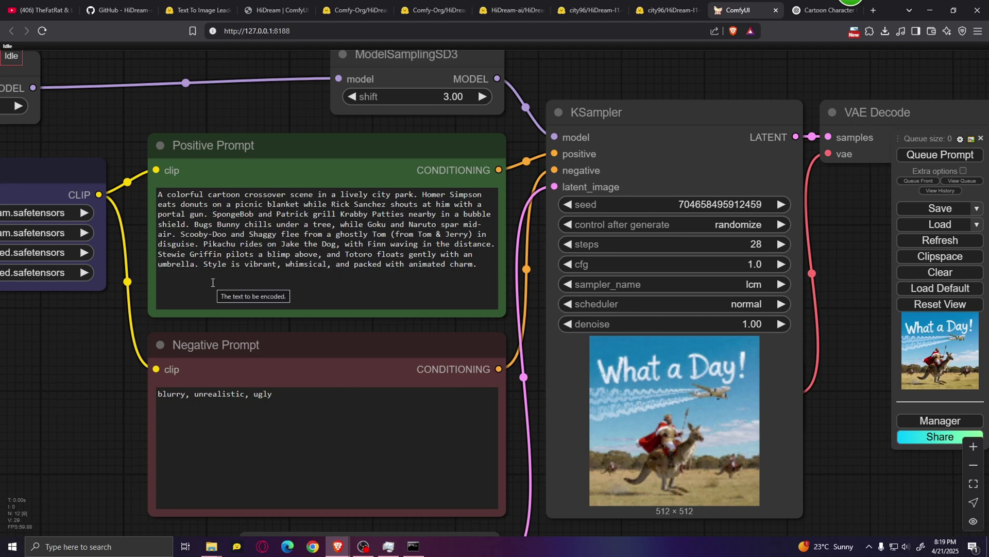
# Generate the cartoon crossover image with the dev model and inspect its characters in the Save Image node.
pyautogui.scroll(-3, 602, 309)
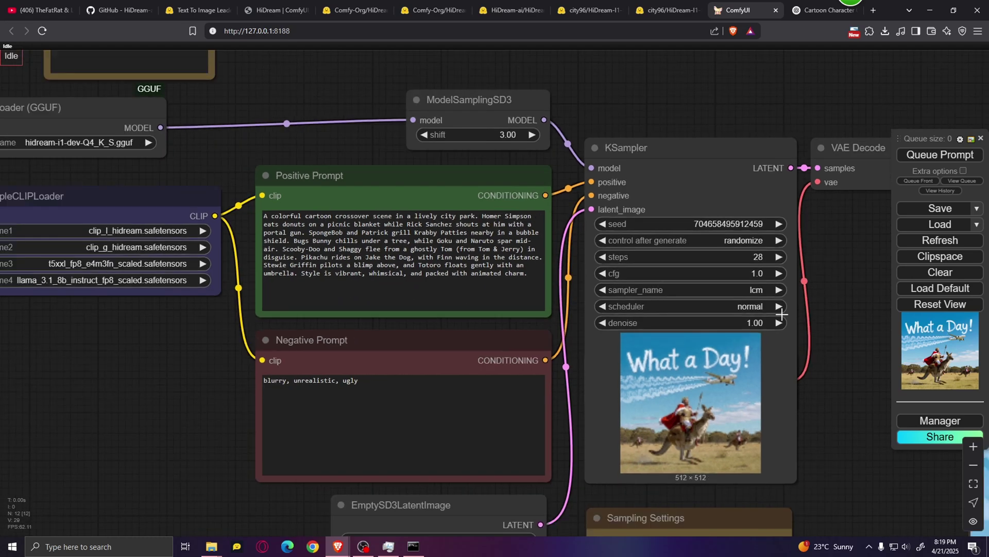
pyautogui.scroll(-2, 608, 296)
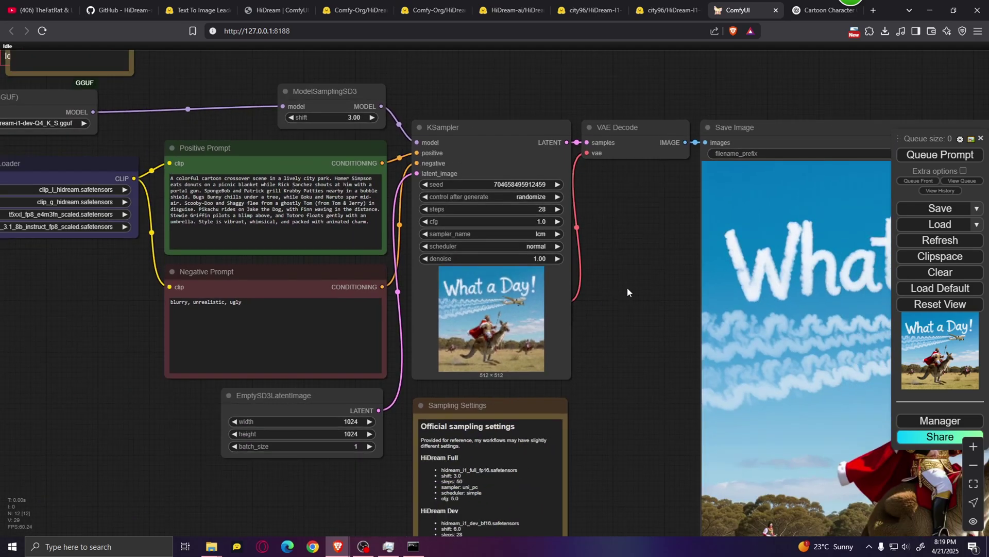
pyautogui.scroll(-2, 628, 286)
pyautogui.moveTo(629, 285); pyautogui.dragTo(425, 224)
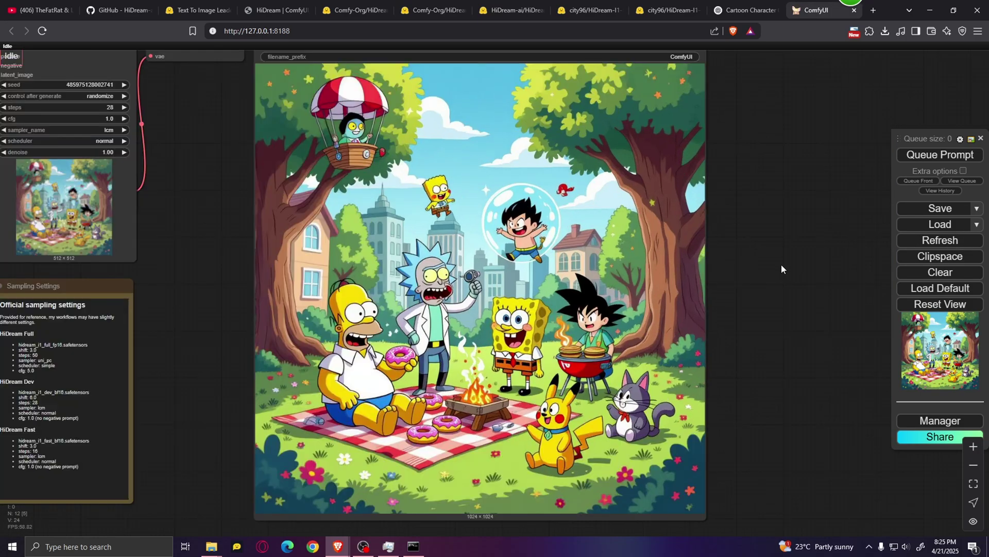
pyautogui.moveTo(753, 277); pyautogui.dragTo(729, 259)
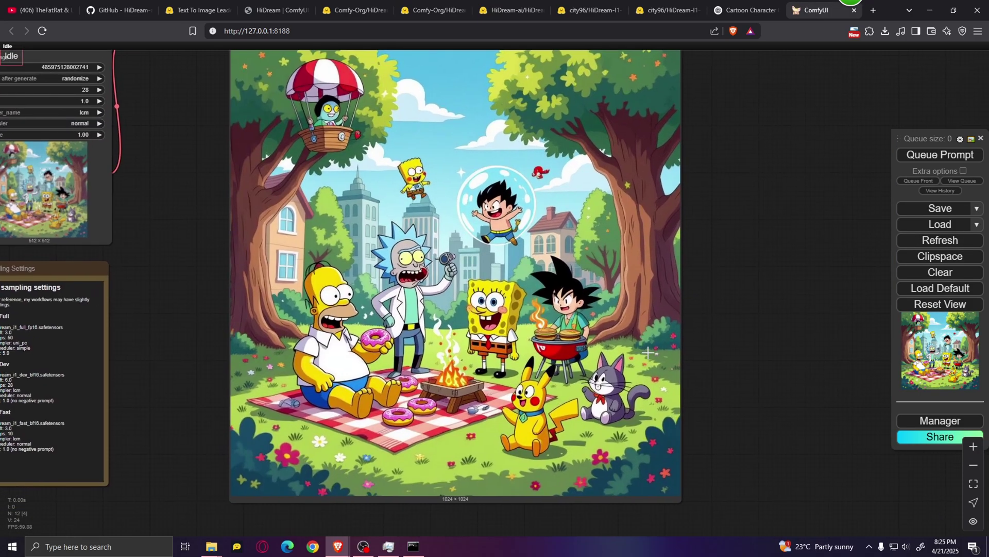
pyautogui.scroll(1, 649, 352)
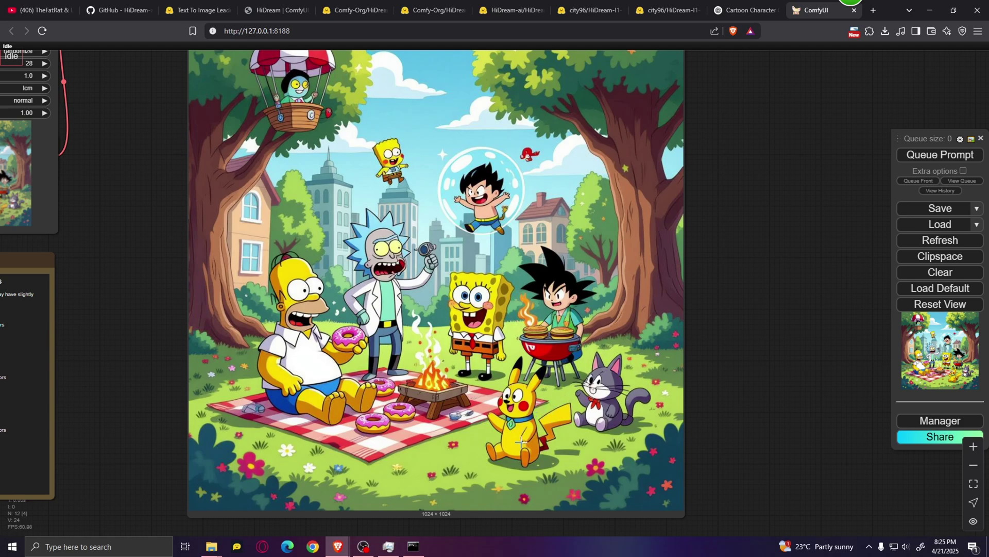
pyautogui.scroll(-3, 596, 390)
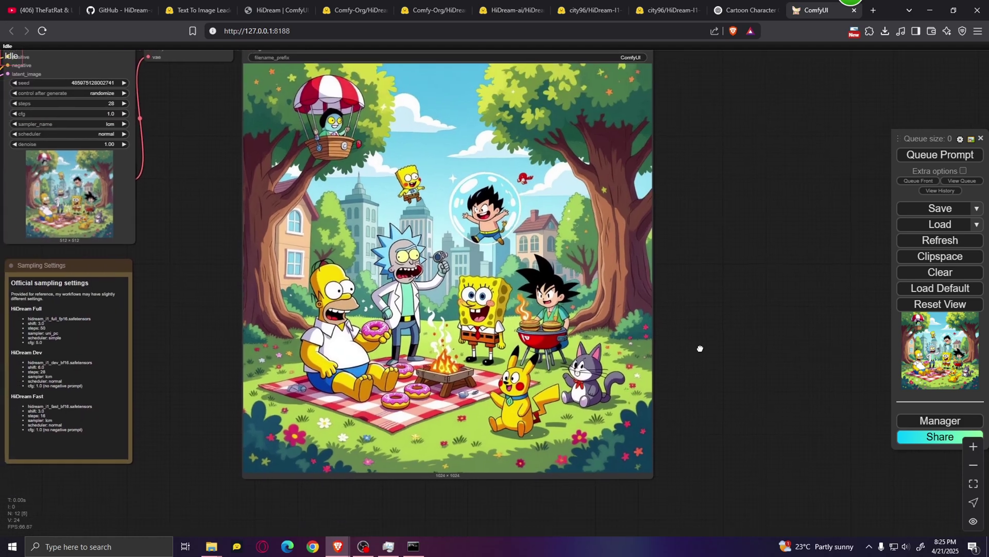
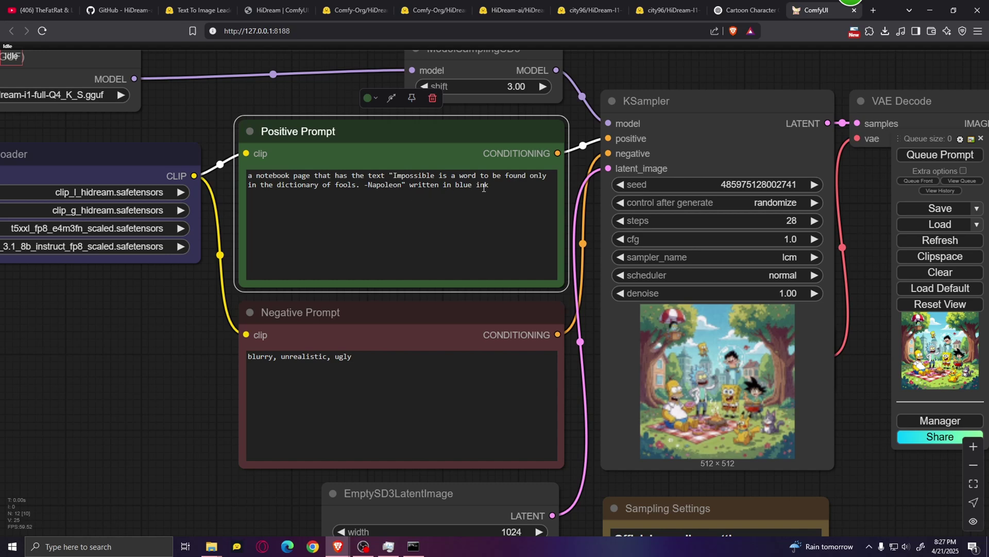
# End the notebook-page prompt with a period and set the KSampler to 50 steps, cfg 5.0, sampler uni_pc and scheduler simple.
pyautogui.click(498, 186)
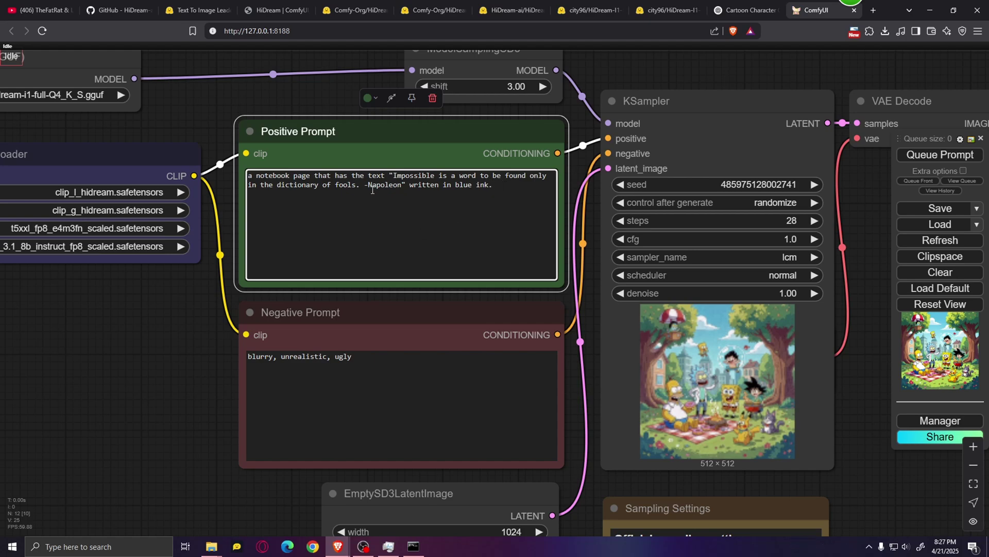
pyautogui.moveTo(861, 351); pyautogui.dragTo(614, 286)
pyautogui.scroll(-2, 614, 286)
pyautogui.moveTo(621, 328); pyautogui.dragTo(599, 332)
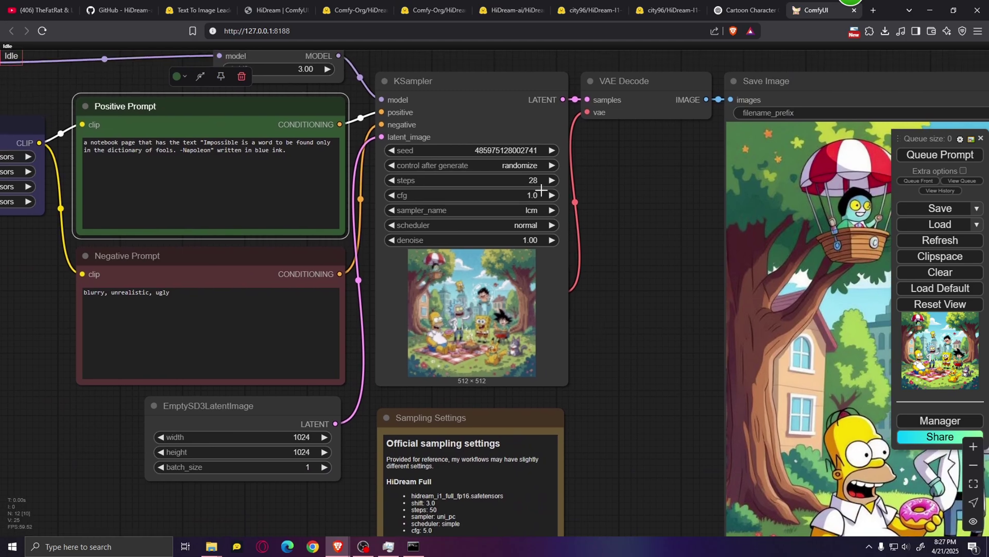
pyautogui.click(536, 180)
pyautogui.write('50')
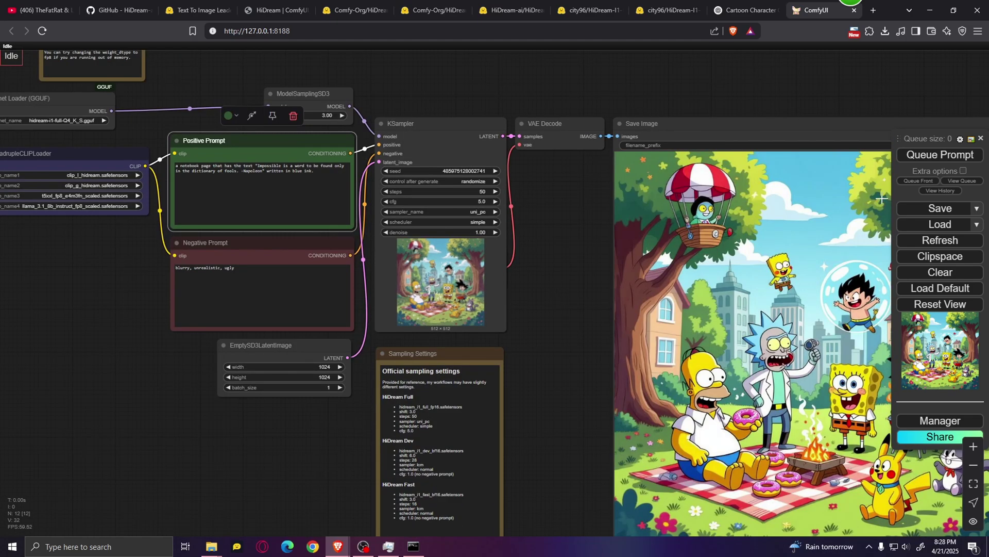
# Generate the notebook page with the Napoleon quote using the full model and inspect its lettering in the Save Image node.
pyautogui.click(947, 155)
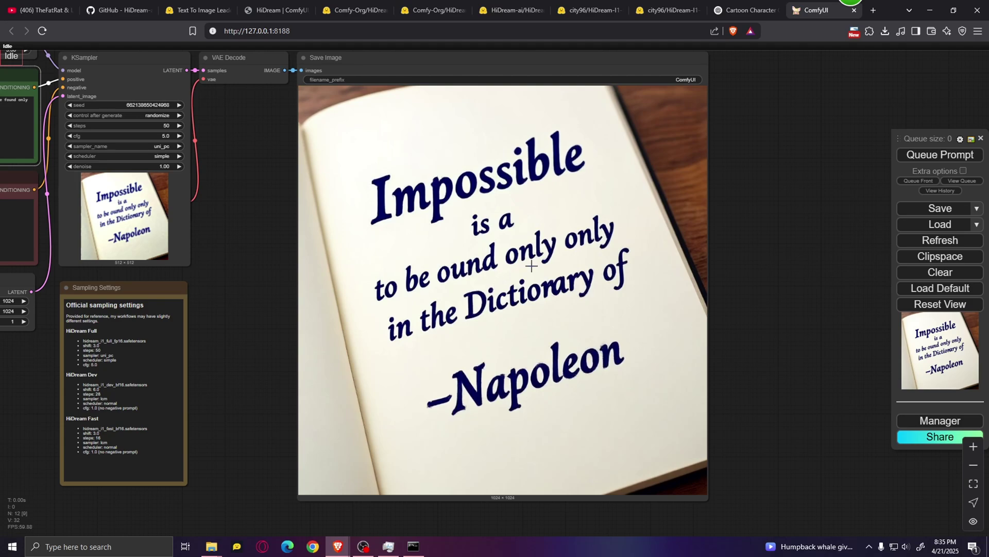
pyautogui.scroll(-3, 580, 354)
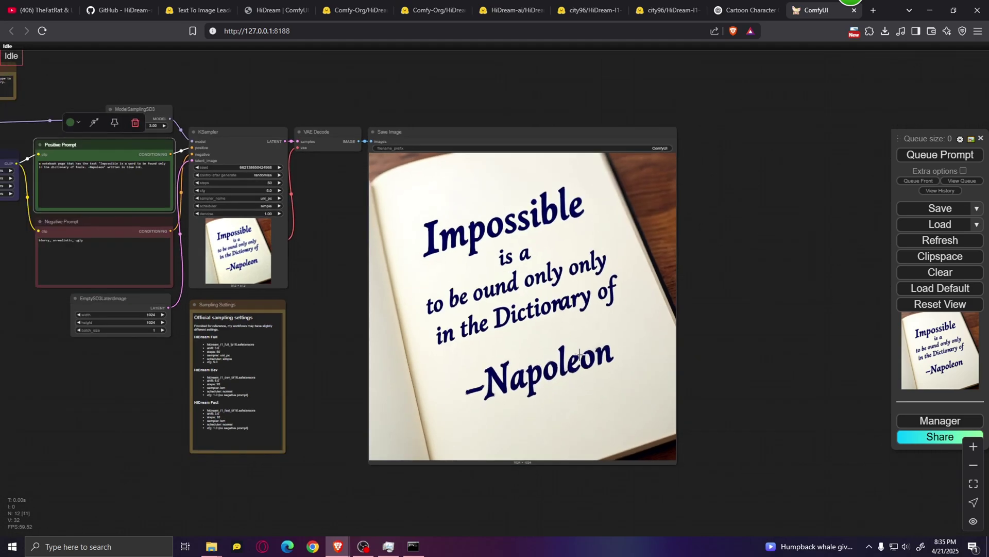
pyautogui.moveTo(311, 315); pyautogui.dragTo(481, 330)
# Load hidream-i1-dev-Q4_K_S.gguf in the Unet Loader and set the KSampler to 28 steps, cfg 1.0, sampler lcm and scheduler normal.
pyautogui.scroll(3, 123, 261)
pyautogui.moveTo(127, 252); pyautogui.dragTo(214, 351)
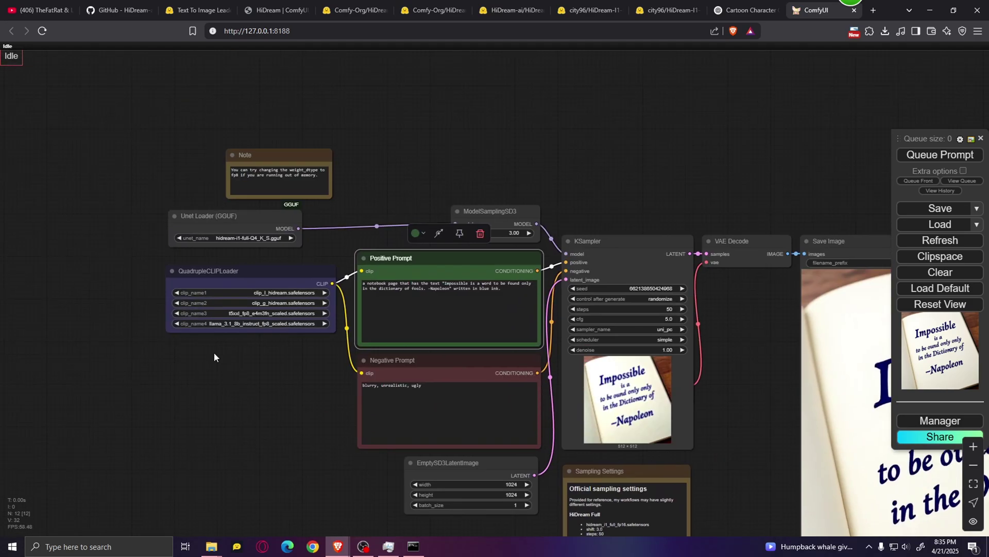
pyautogui.scroll(2, 214, 352)
pyautogui.click(279, 212)
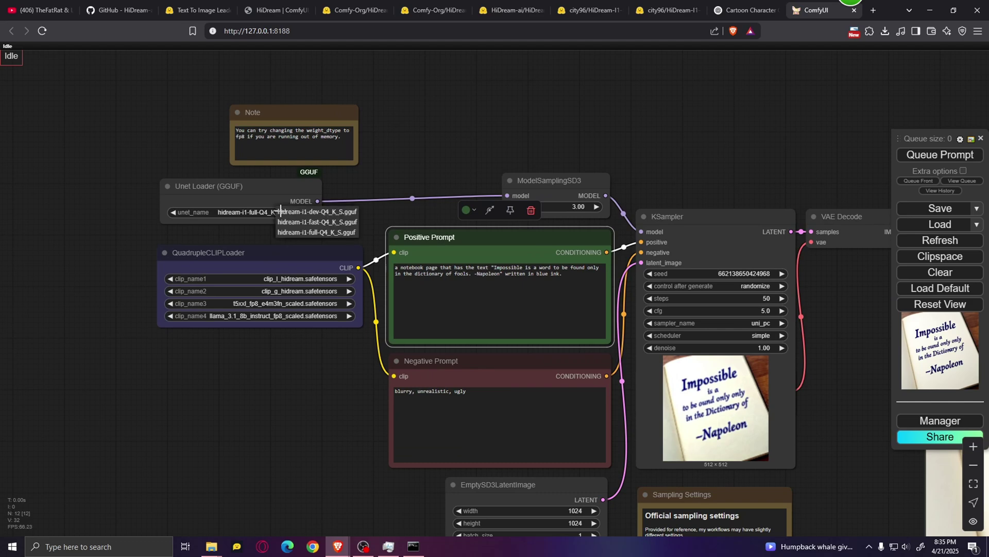
pyautogui.click(326, 222)
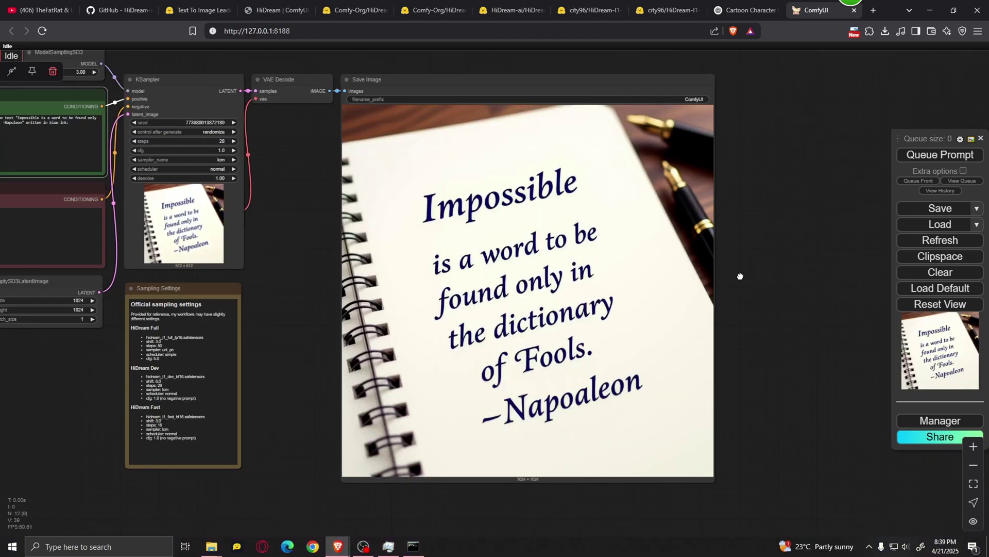
pyautogui.moveTo(740, 277); pyautogui.dragTo(694, 273)
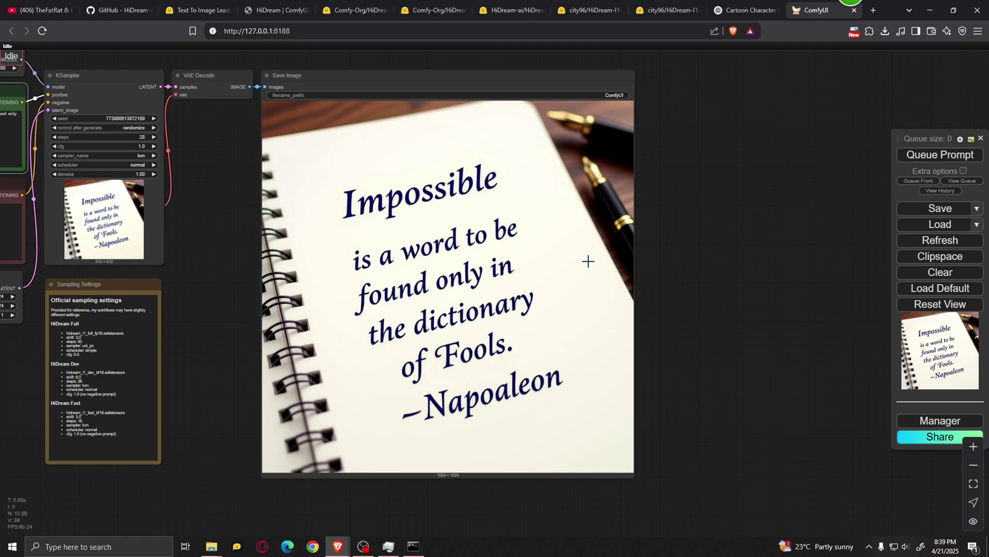
# Generate the Napoleon quote notebook page with the dev model and examine its handwriting up close.
pyautogui.scroll(2, 588, 262)
pyautogui.scroll(1, 283, 230)
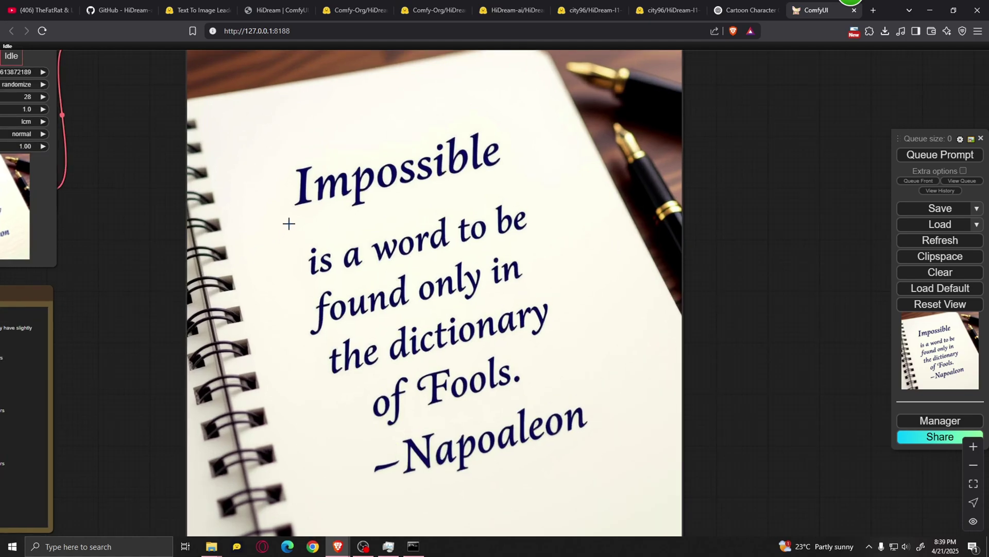
pyautogui.scroll(-4, 318, 223)
# Replace the positive prompt with "a realistic cinematic portrait of a beautiful blonde girl with sunglases in the backseat of a sports car".
pyautogui.moveTo(200, 274); pyautogui.dragTo(636, 364)
pyautogui.scroll(5, 163, 174)
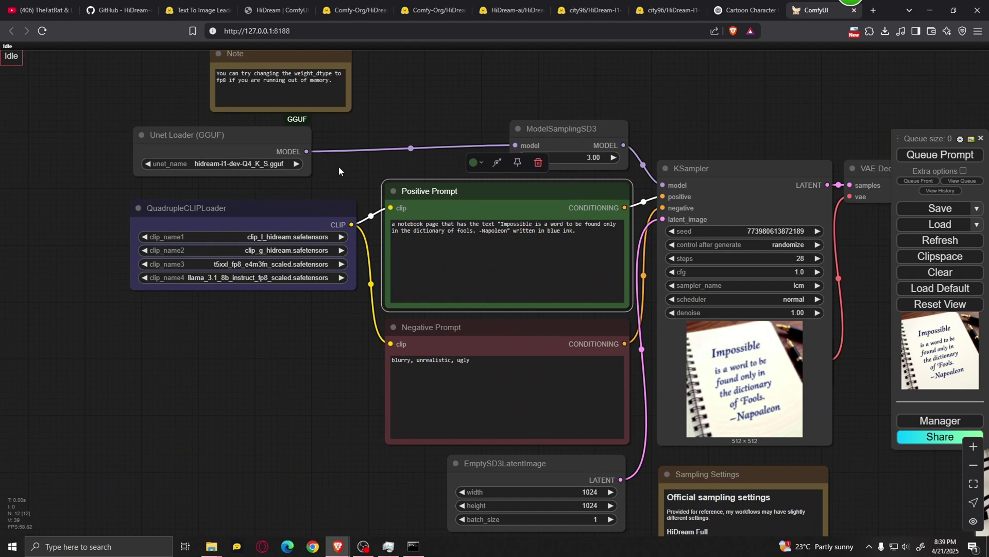
pyautogui.scroll(-3, 354, 390)
pyautogui.scroll(6, 338, 324)
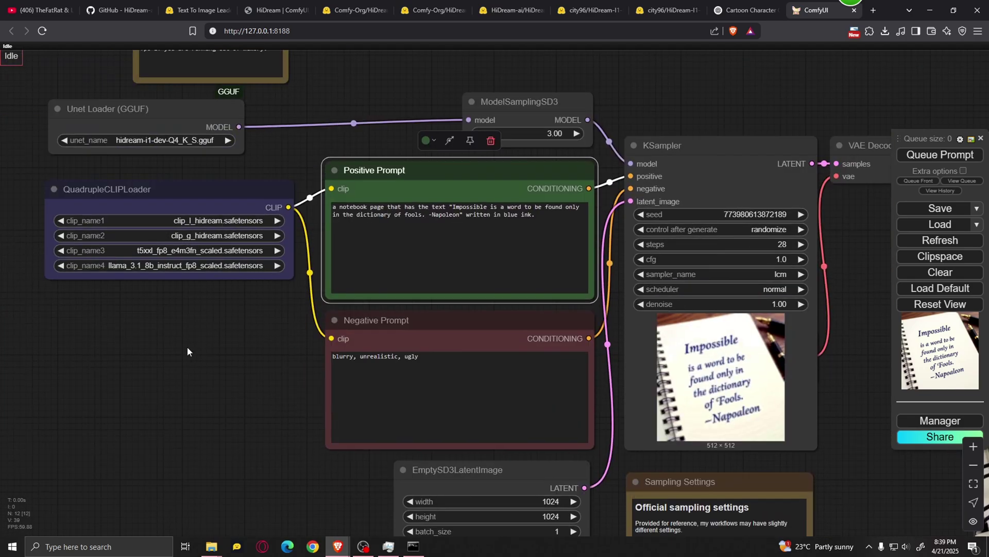
pyautogui.moveTo(633, 188); pyautogui.dragTo(298, 161)
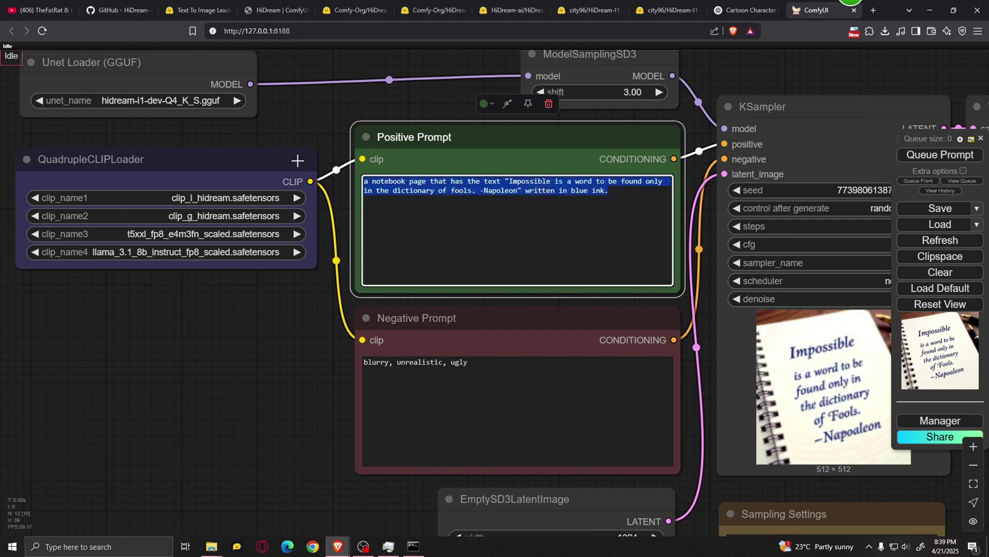
pyautogui.press('BackSpace')
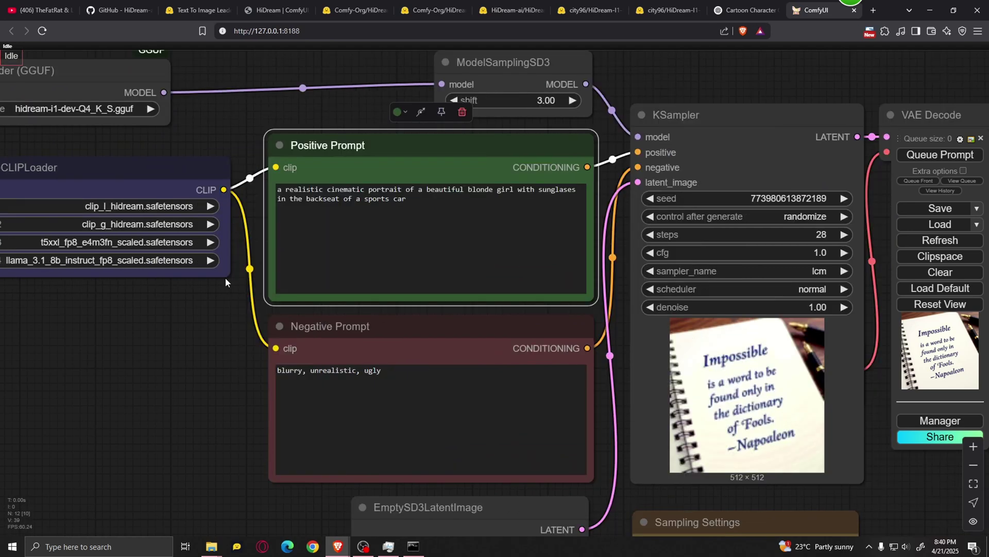
pyautogui.scroll(1, 225, 279)
pyautogui.moveTo(215, 355); pyautogui.dragTo(171, 374)
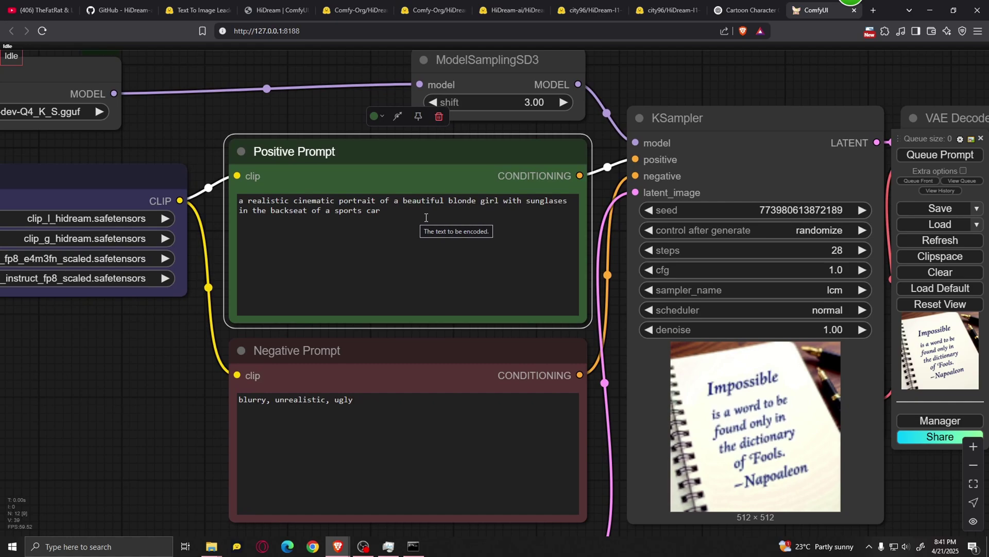
# Generate the sports car portrait with the dev model and inspect the image in the Save Image node.
pyautogui.scroll(-6, 205, 330)
pyautogui.moveTo(145, 382); pyautogui.dragTo(73, 292)
pyautogui.moveTo(562, 285); pyautogui.dragTo(411, 261)
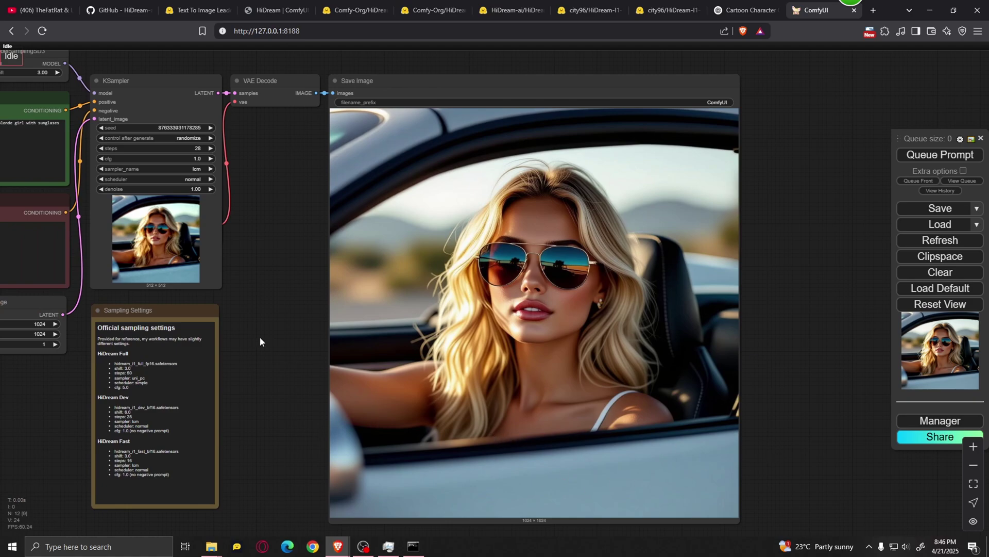
pyautogui.moveTo(260, 336); pyautogui.dragTo(554, 385)
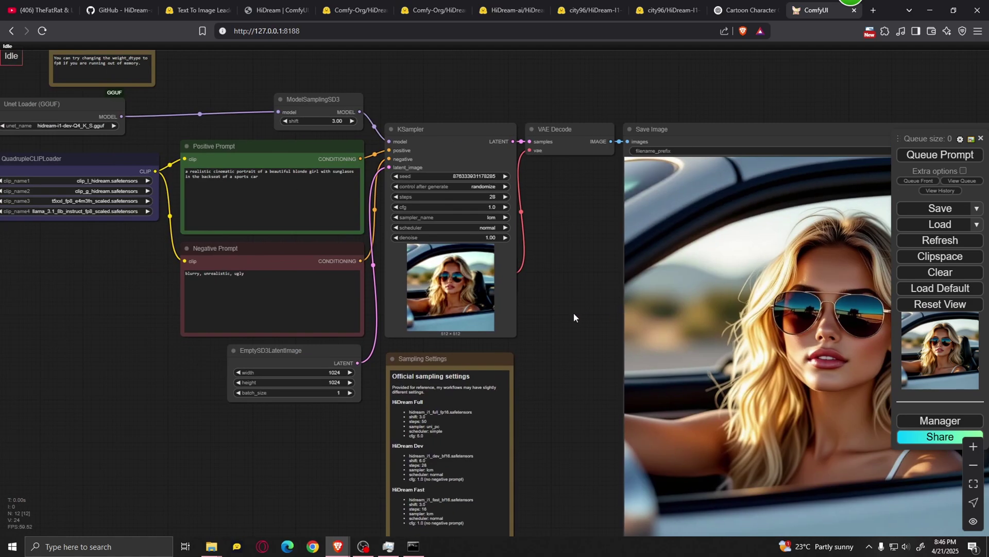
pyautogui.moveTo(573, 315); pyautogui.dragTo(269, 215)
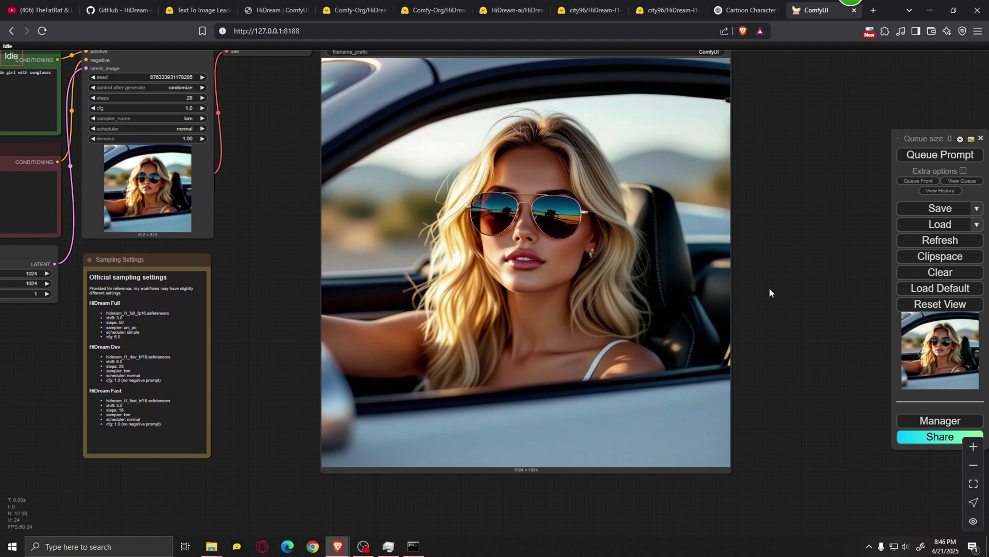